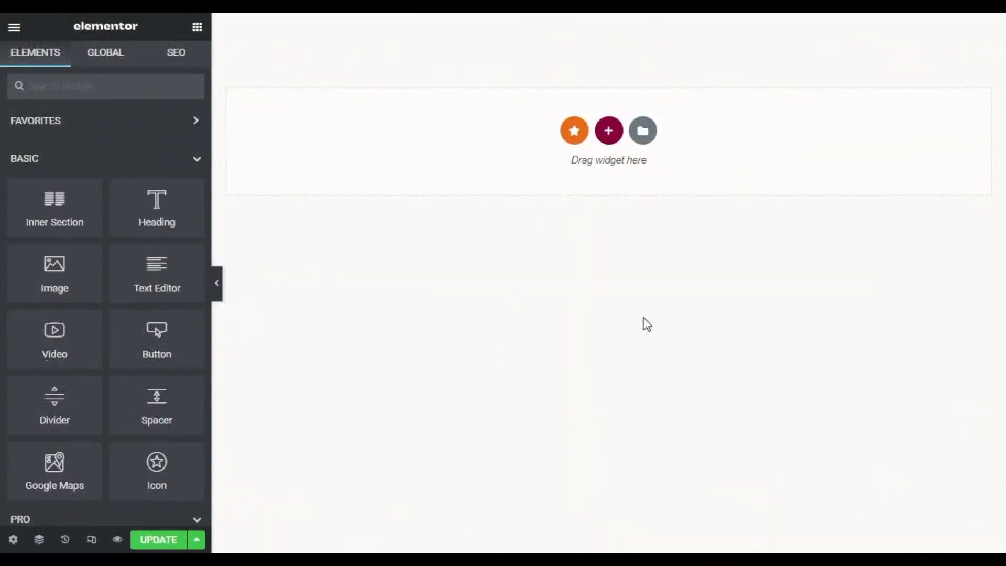
Add a single-column section whose height is set to Fit To Screen.
{"action": "left_click", "coordinate": [609, 131]}
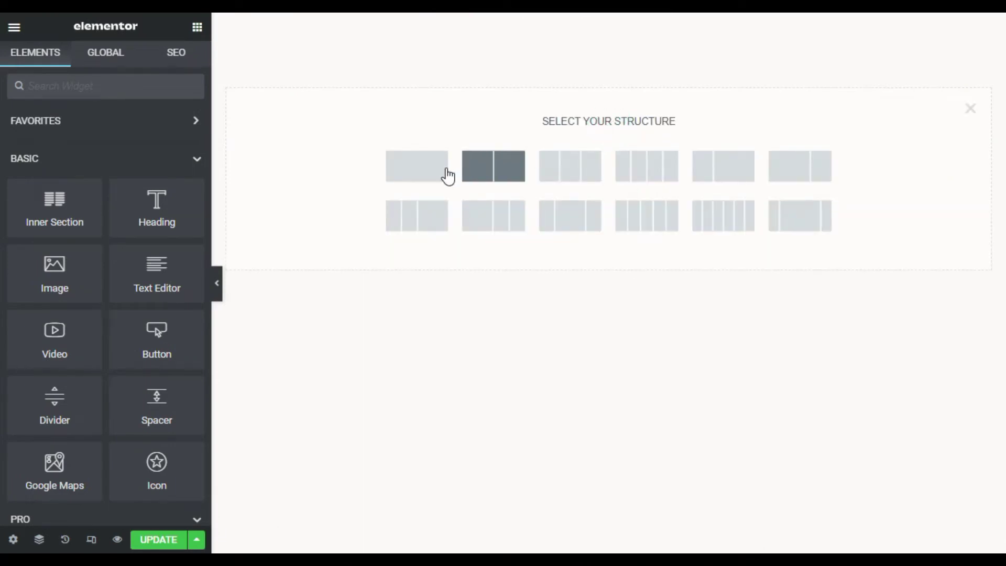
{"action": "left_click", "coordinate": [419, 168]}
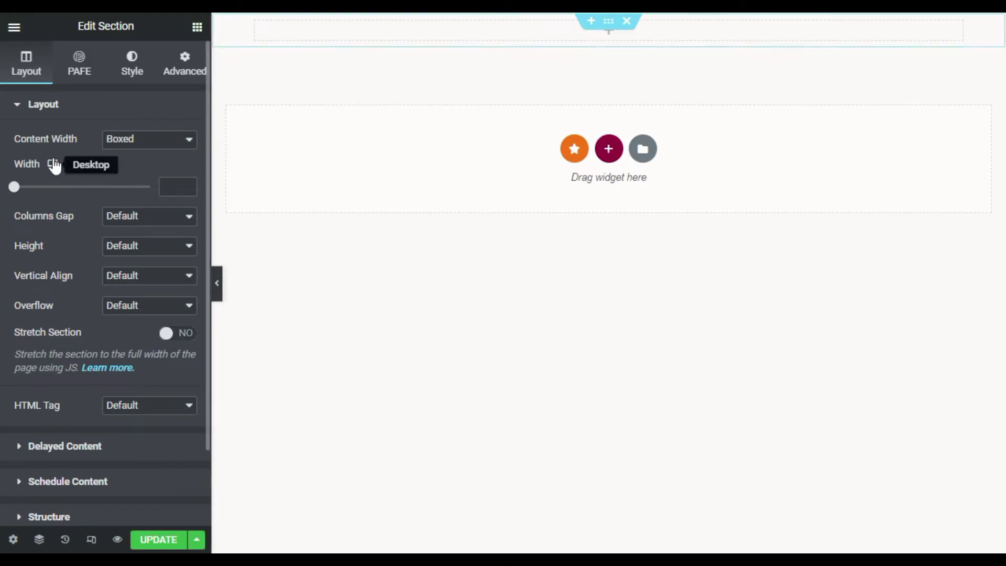
{"action": "left_click", "coordinate": [135, 251]}
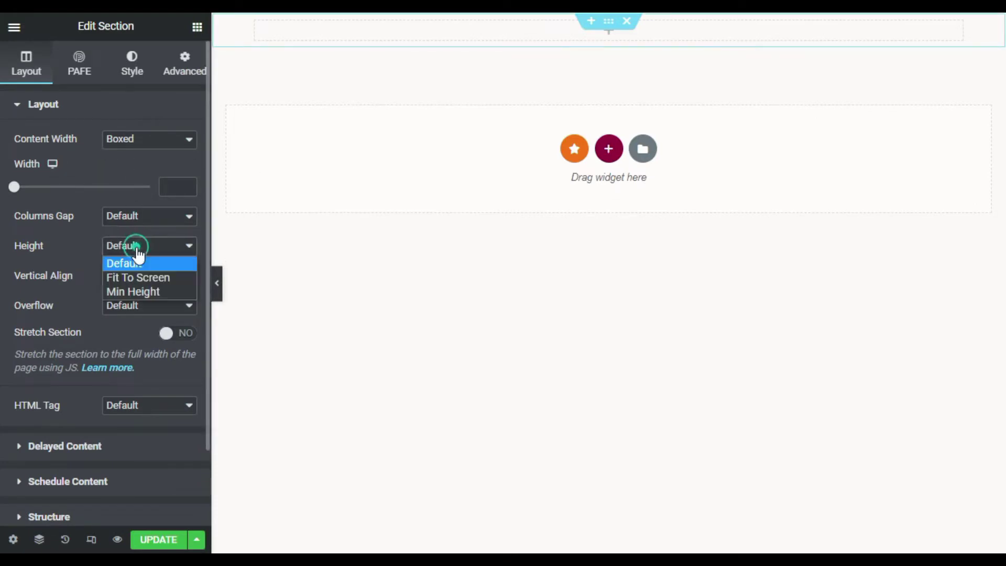
{"action": "left_click", "coordinate": [143, 281]}
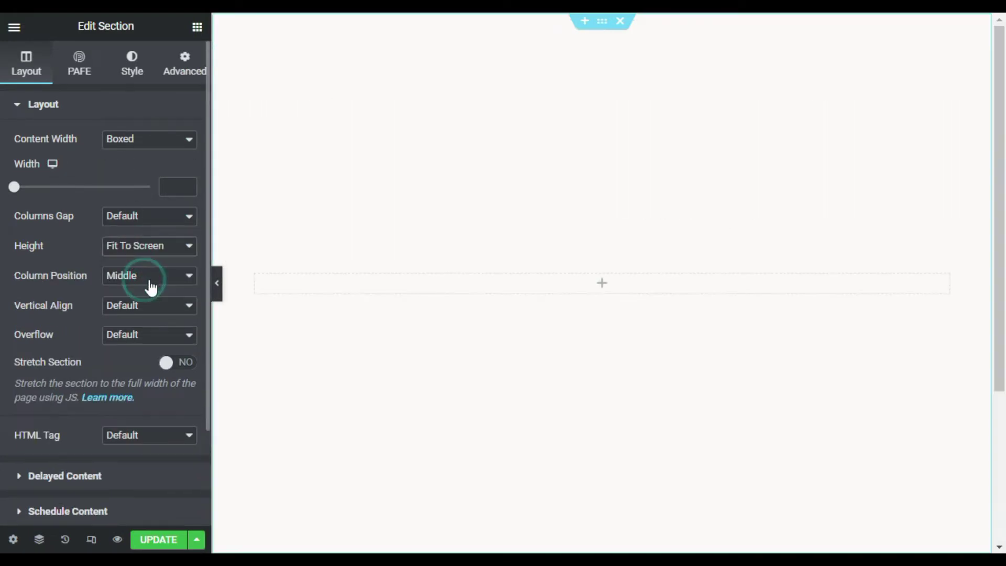
{"action": "left_click", "coordinate": [601, 294]}
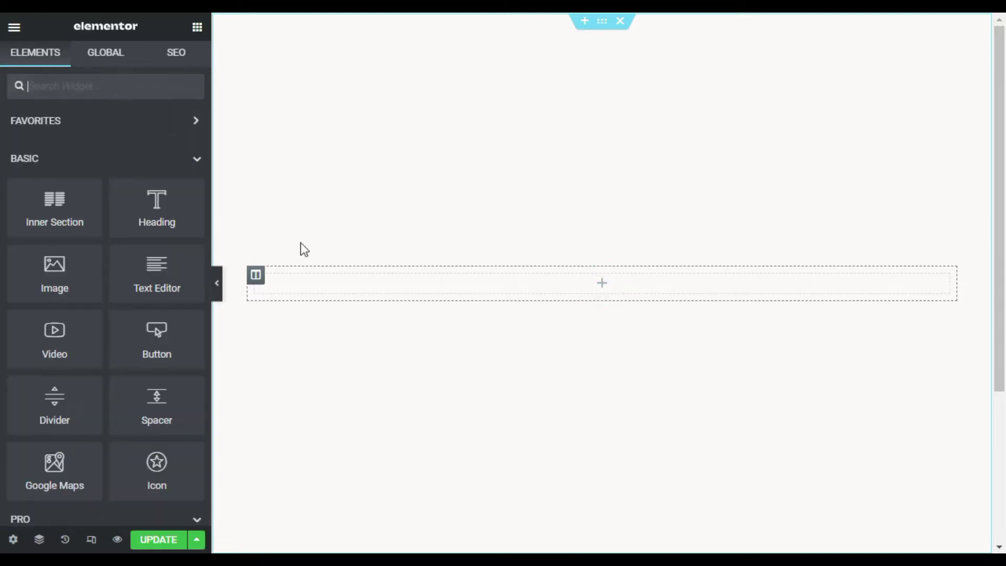
Drop a Heading into the column reading 'Hello, Welome Back to', aligned centre.
{"action": "left_click_drag", "start_coordinate": [139, 216], "coordinate": [561, 278]}
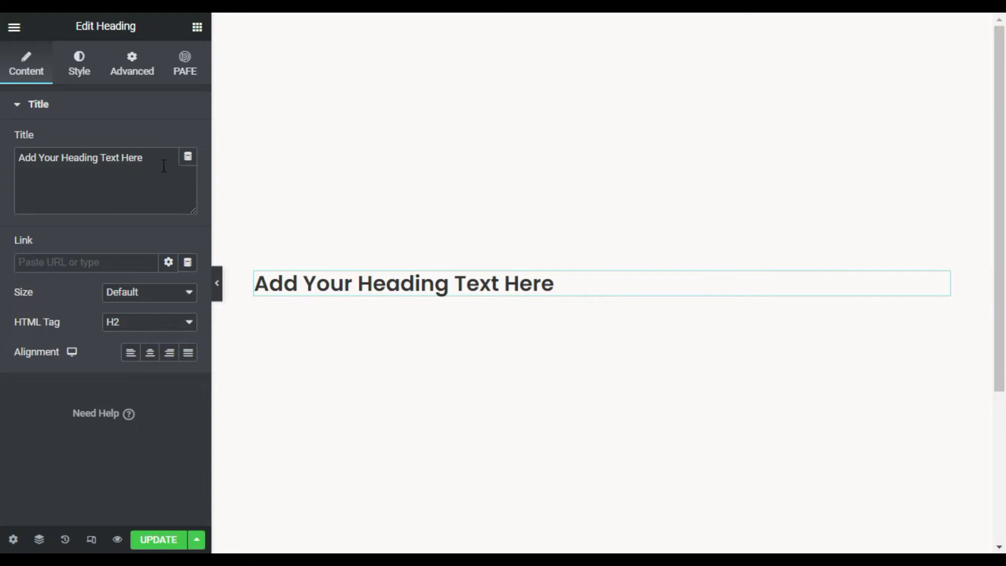
{"action": "left_click_drag", "start_coordinate": [164, 167], "coordinate": [19, 173]}
{"action": "type", "text": "H"}
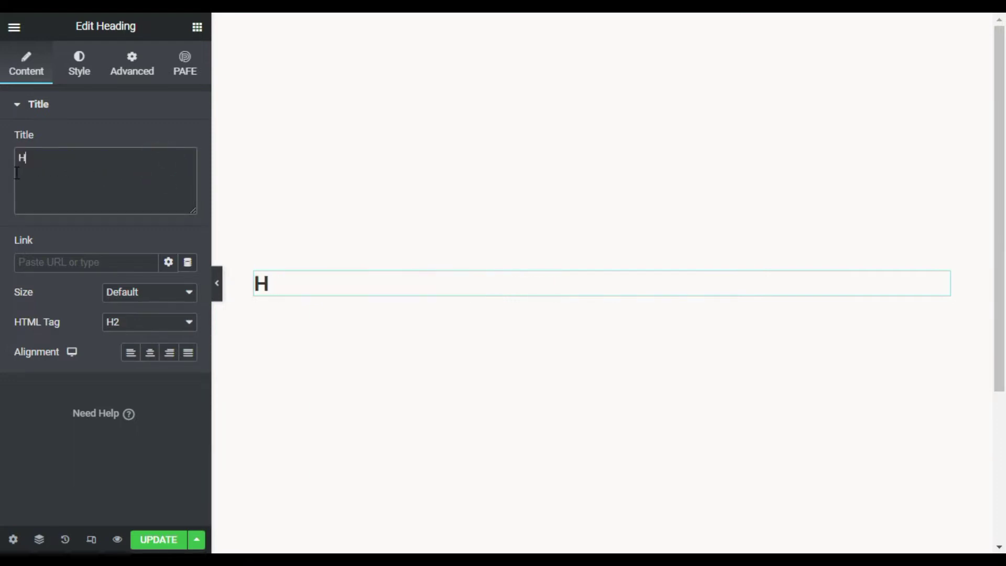
{"action": "type", "text": "ello,"}
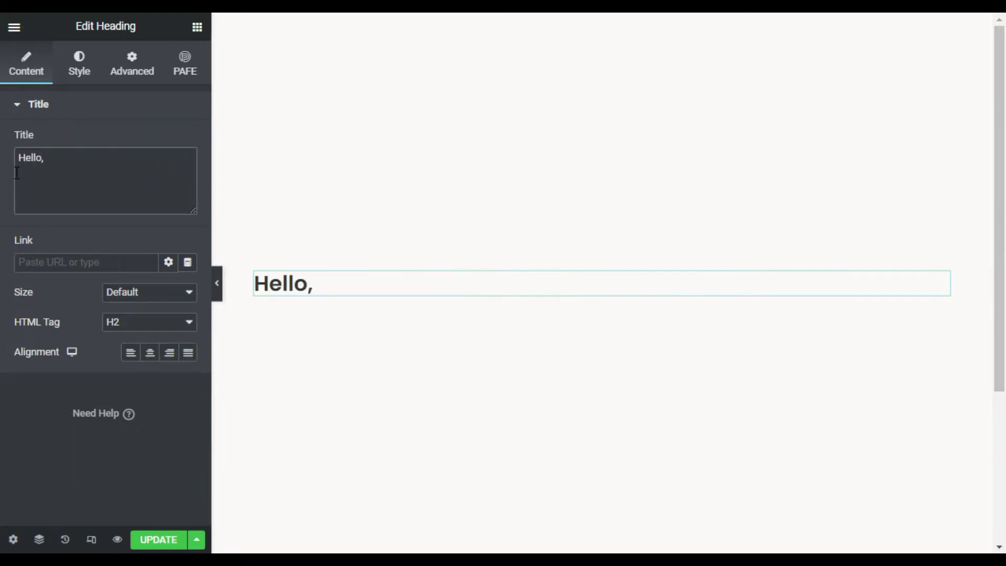
{"action": "type", "text": " We"}
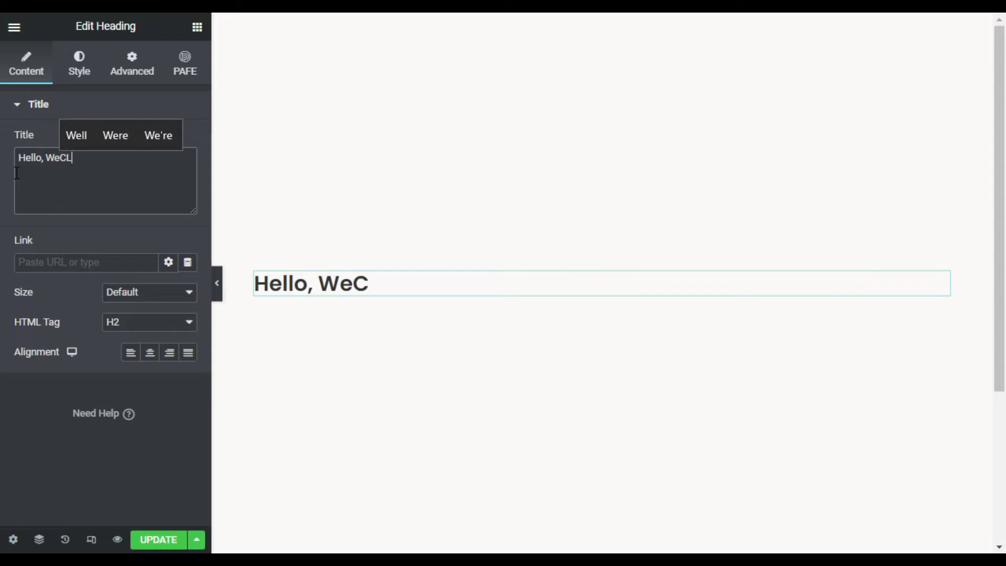
{"action": "type", "text": "l"}
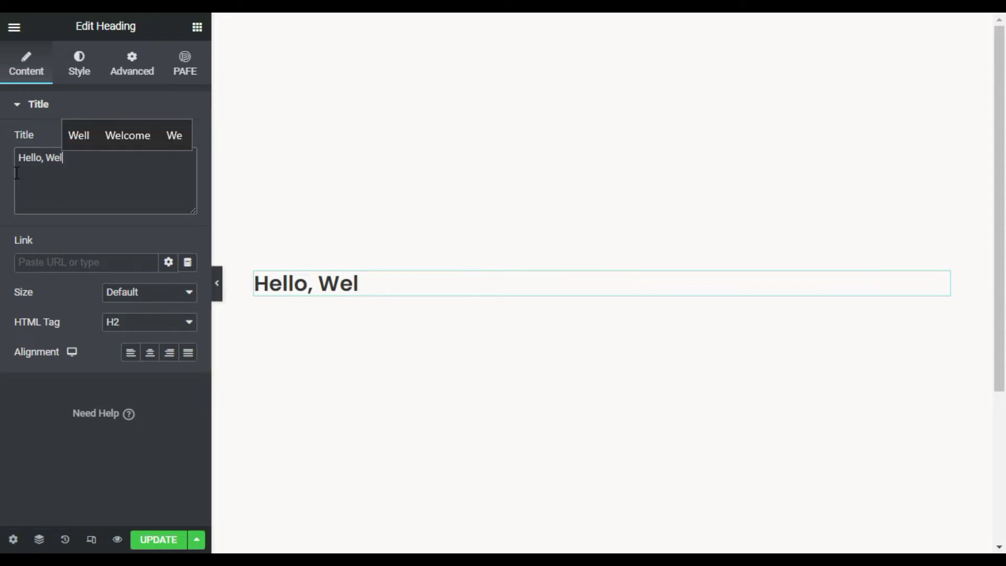
{"action": "type", "text": "ome Back to"}
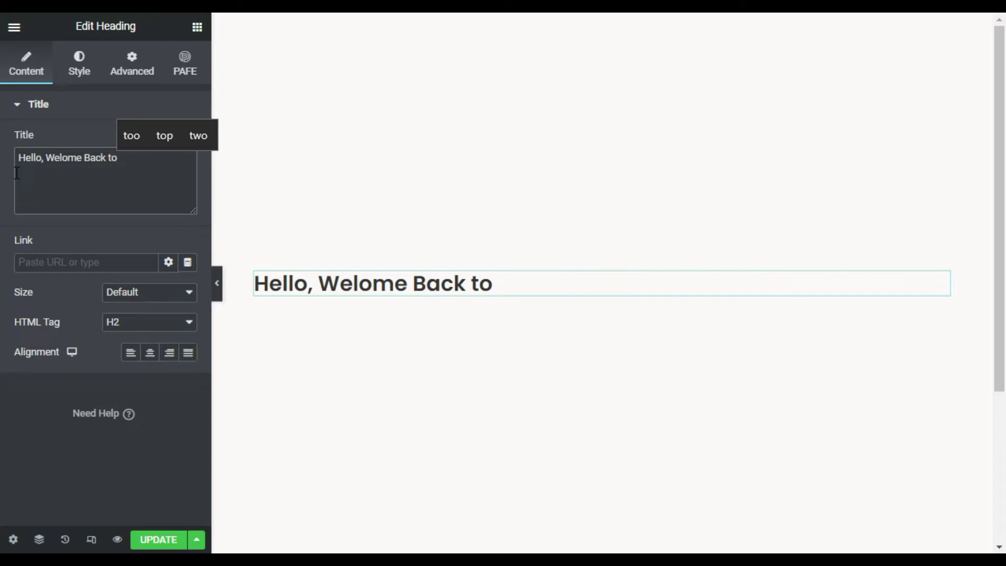
{"action": "left_click", "coordinate": [145, 359]}
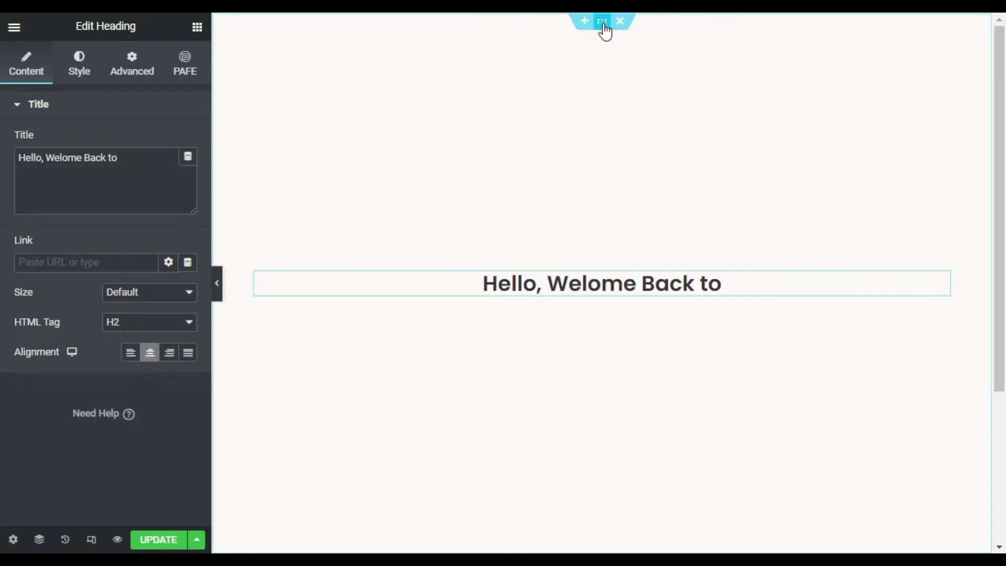
Set the section's Classic background colour to #000000.
{"action": "left_click", "coordinate": [602, 23]}
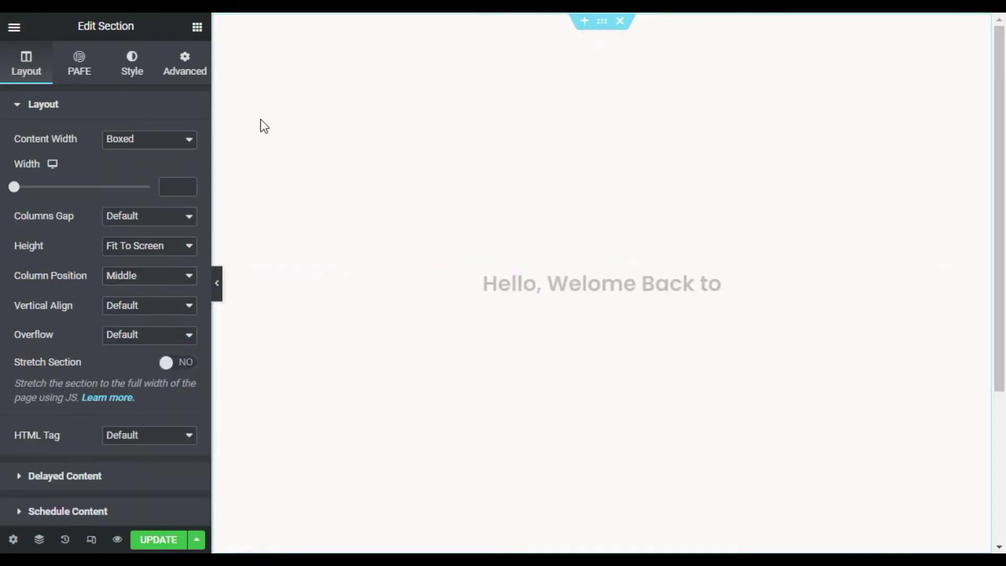
{"action": "left_click", "coordinate": [129, 64]}
{"action": "left_click", "coordinate": [134, 170]}
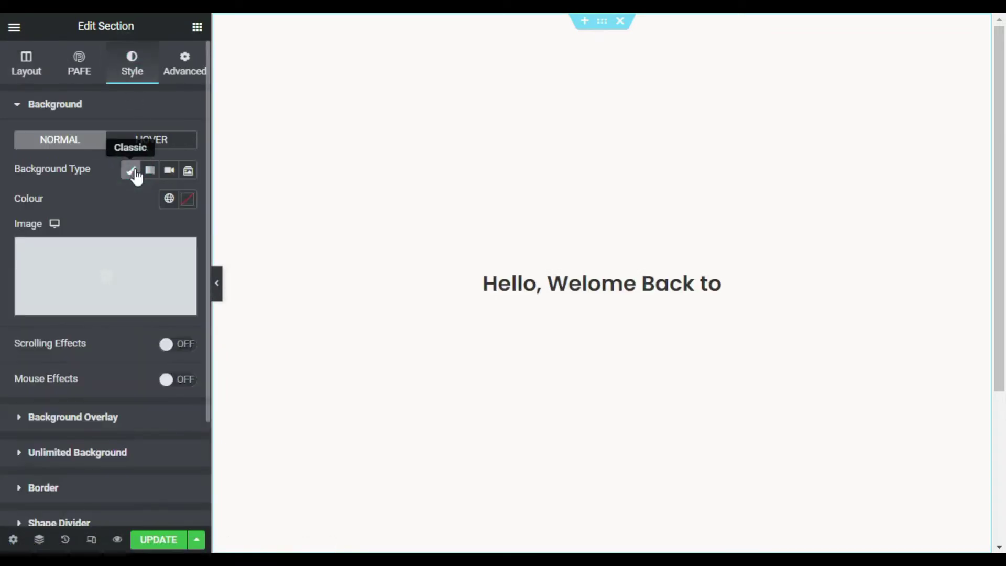
{"action": "left_click", "coordinate": [185, 198]}
{"action": "left_click_drag", "start_coordinate": [107, 306], "coordinate": [4, 430]}
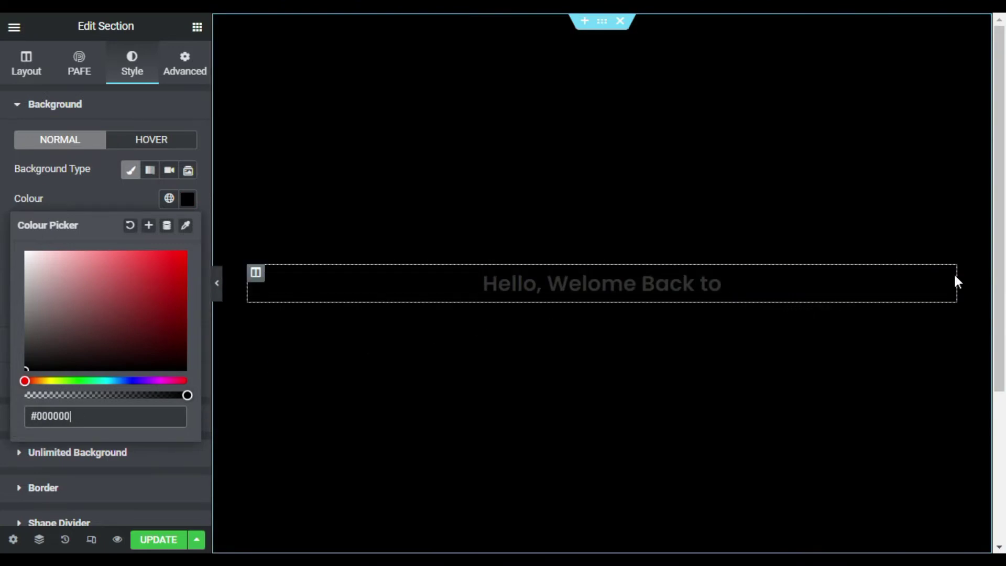
Set the welcome heading's text colour to #FFFFFF and its HTML tag to H5.
{"action": "left_click", "coordinate": [942, 280]}
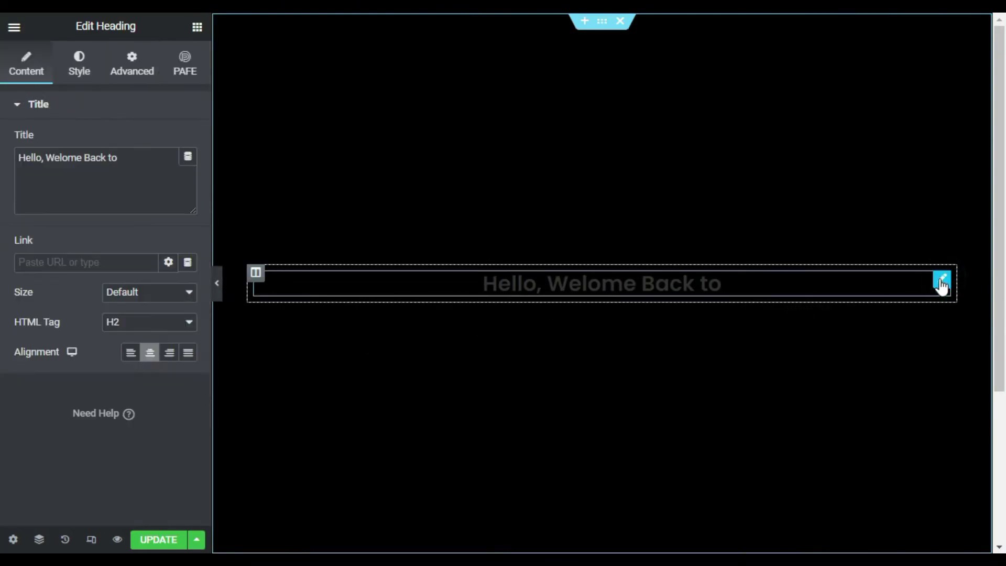
{"action": "left_click", "coordinate": [131, 67]}
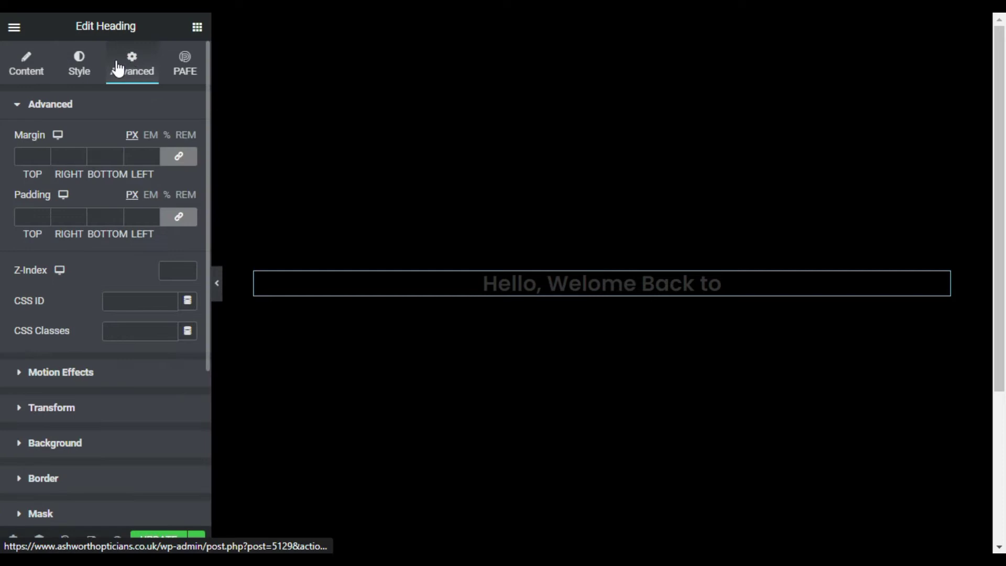
{"action": "left_click", "coordinate": [26, 64]}
{"action": "left_click", "coordinate": [77, 66]}
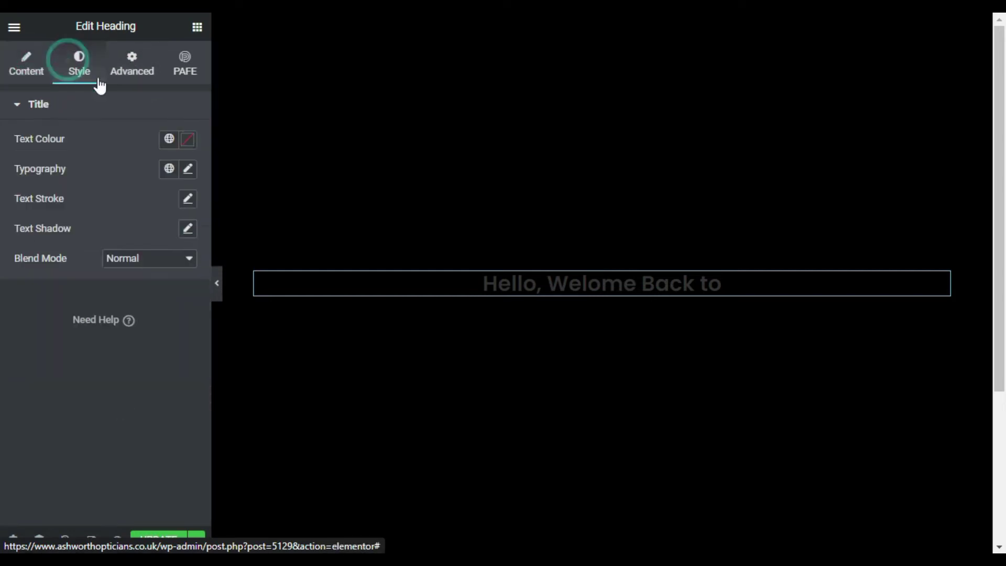
{"action": "left_click", "coordinate": [187, 139]}
{"action": "left_click_drag", "start_coordinate": [89, 228], "coordinate": [1, 168]}
{"action": "left_click", "coordinate": [96, 128]}
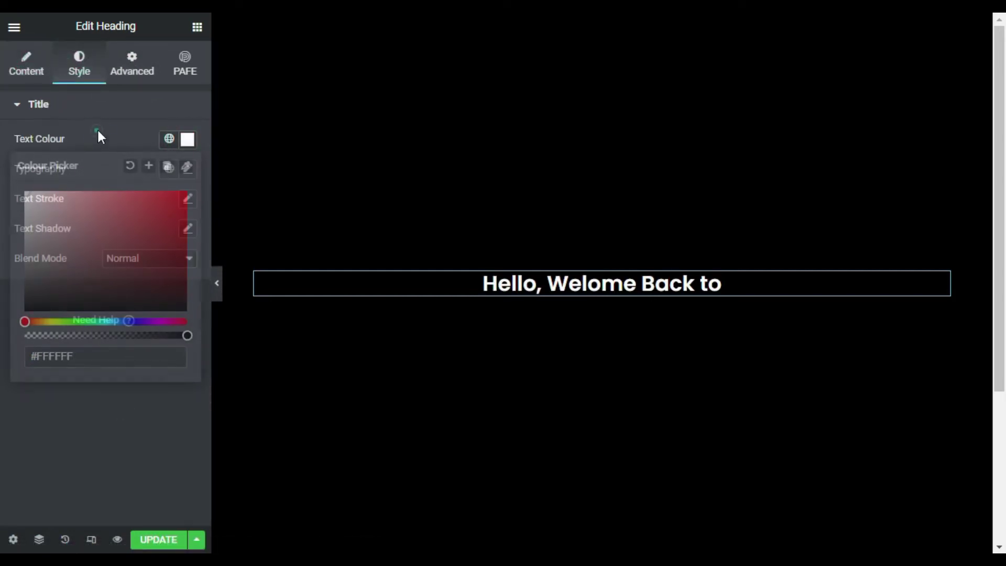
{"action": "left_click", "coordinate": [27, 67]}
{"action": "left_click", "coordinate": [168, 323]}
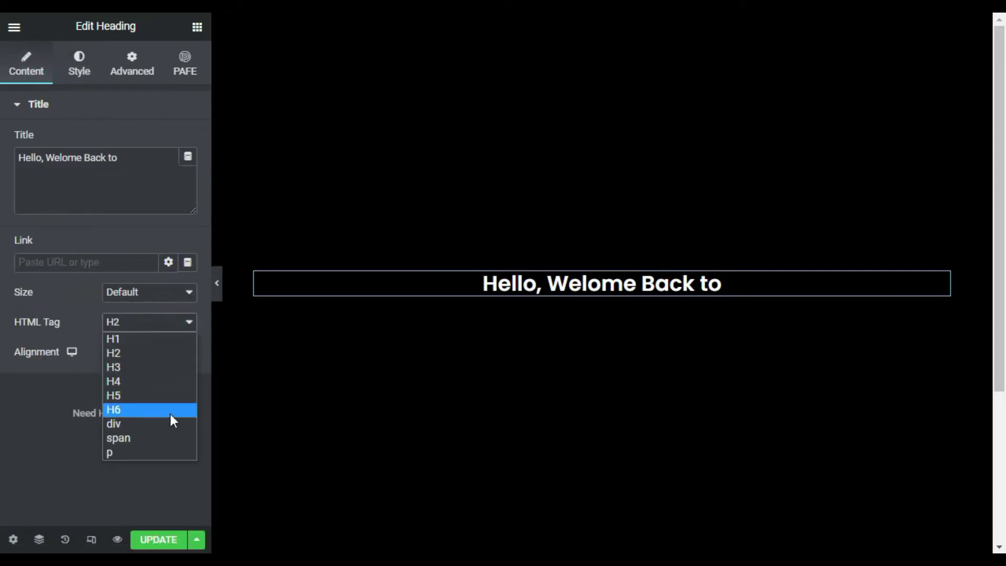
{"action": "left_click", "coordinate": [176, 392]}
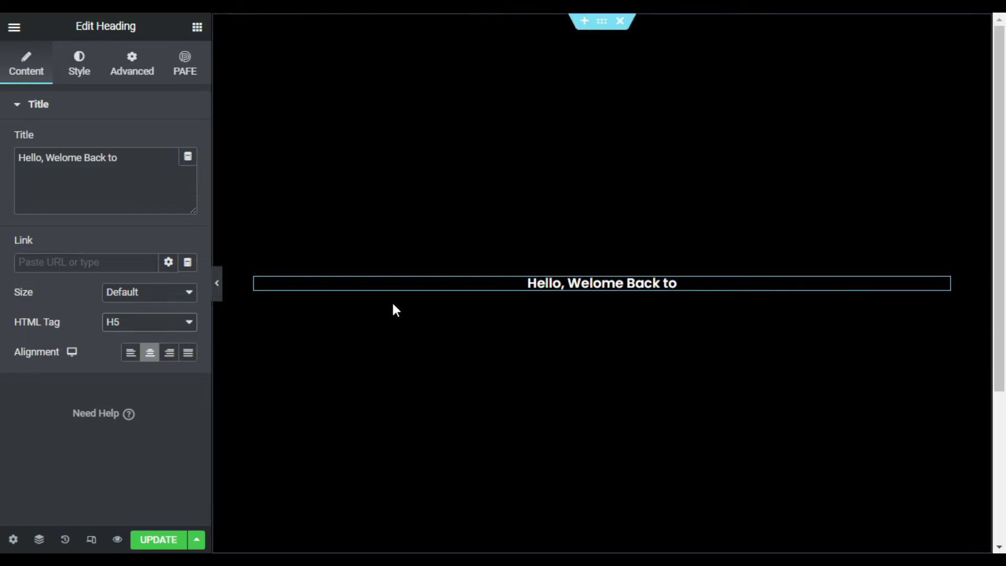
Add an inner section below the greeting, delete its right column, and insert a Heading.
{"action": "left_click", "coordinate": [198, 28]}
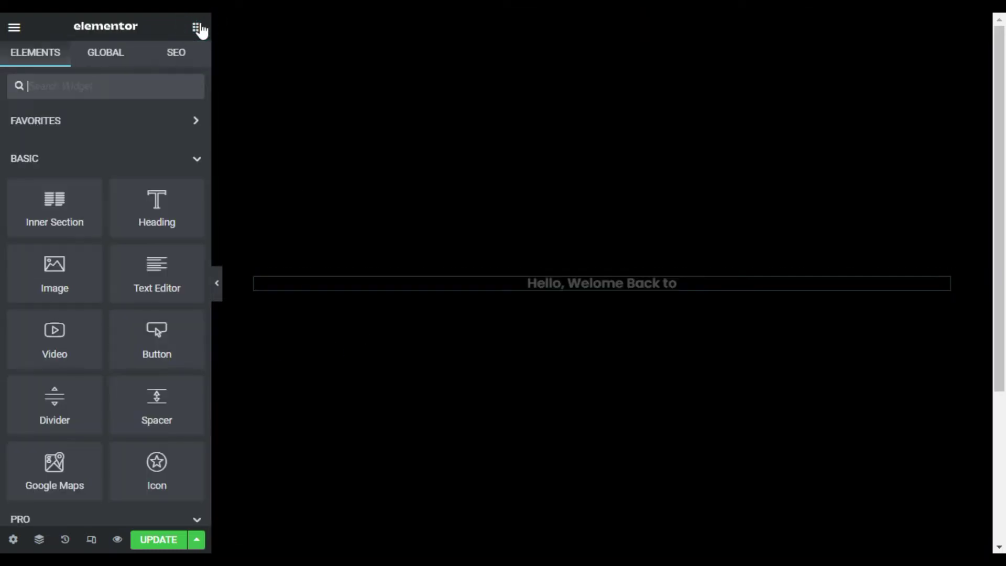
{"action": "left_click_drag", "start_coordinate": [38, 204], "coordinate": [586, 288]}
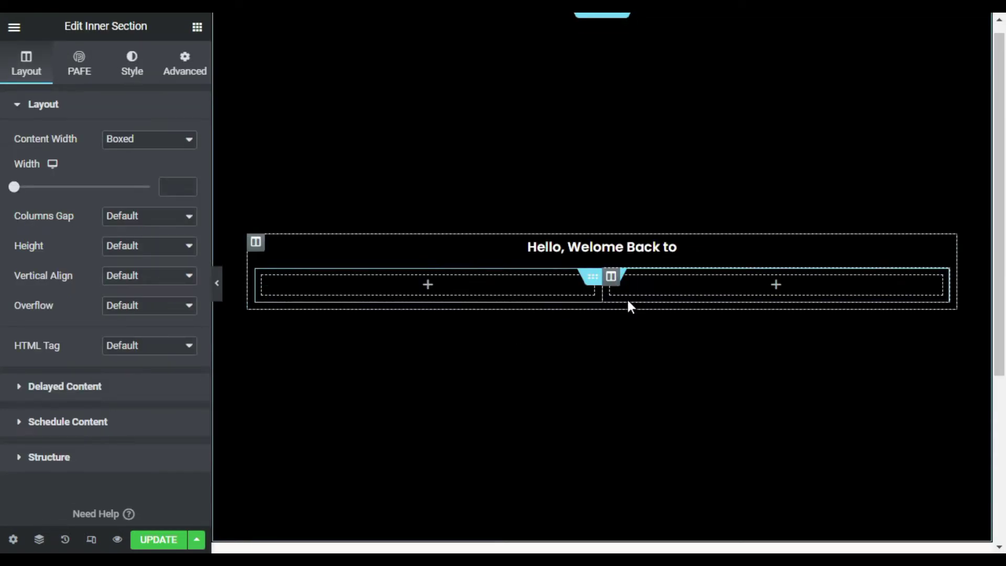
{"action": "right_click", "coordinate": [614, 283]}
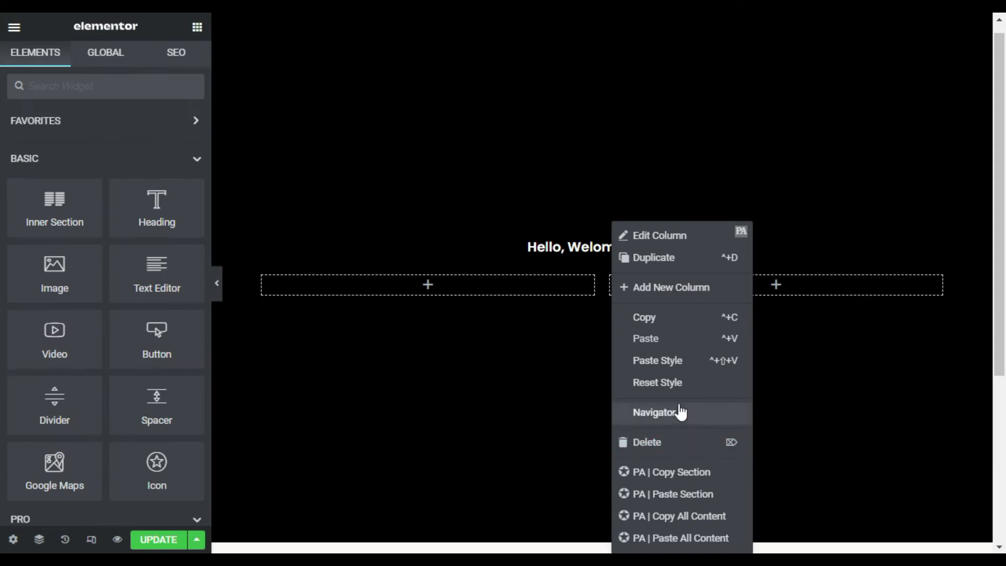
{"action": "left_click", "coordinate": [675, 447]}
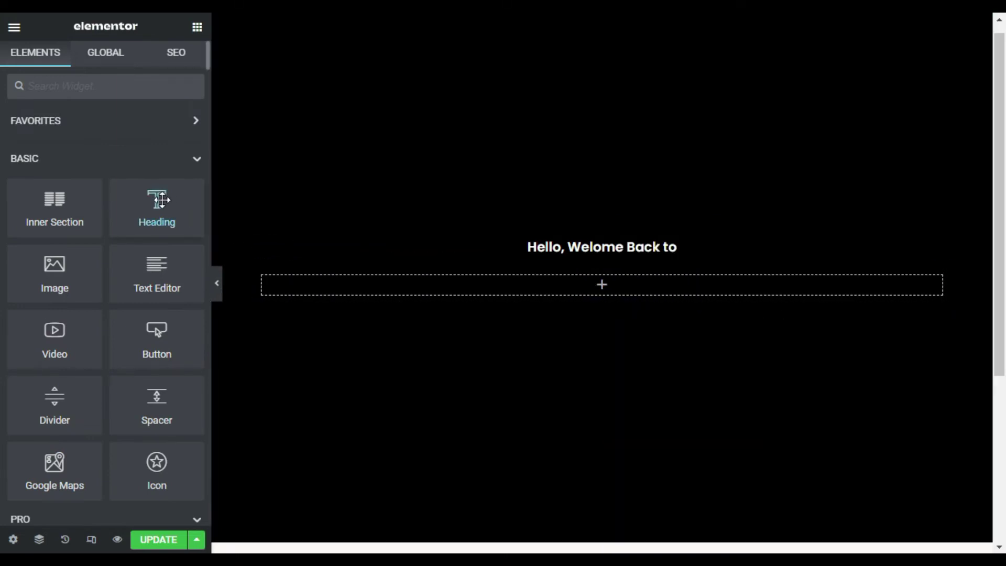
{"action": "left_click_drag", "start_coordinate": [156, 205], "coordinate": [500, 284]}
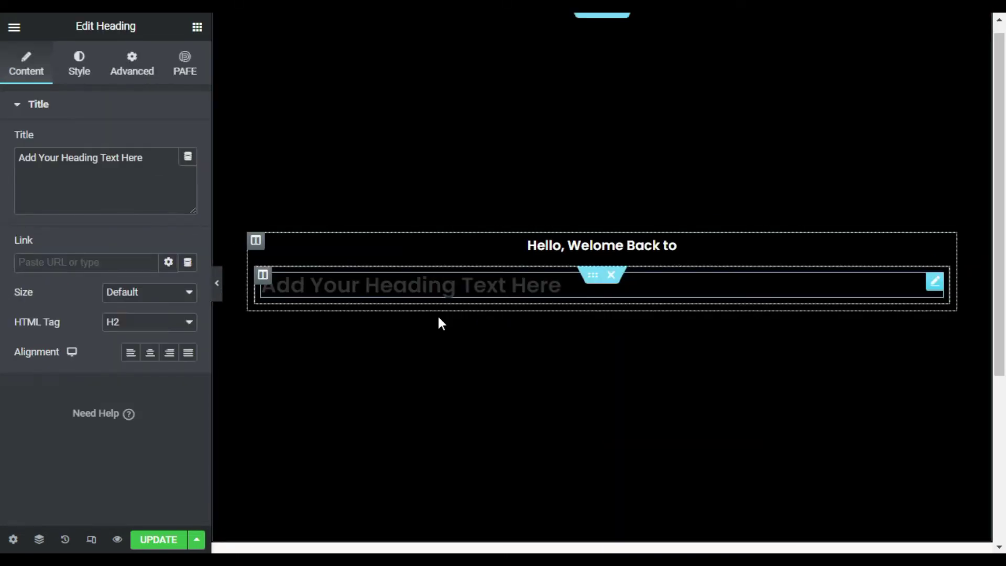
Change the new heading's title to '#SoftAsia_Tech'.
{"action": "left_click", "coordinate": [140, 177]}
{"action": "left_click_drag", "start_coordinate": [160, 158], "coordinate": [8, 164]}
{"action": "type", "text": "#"}
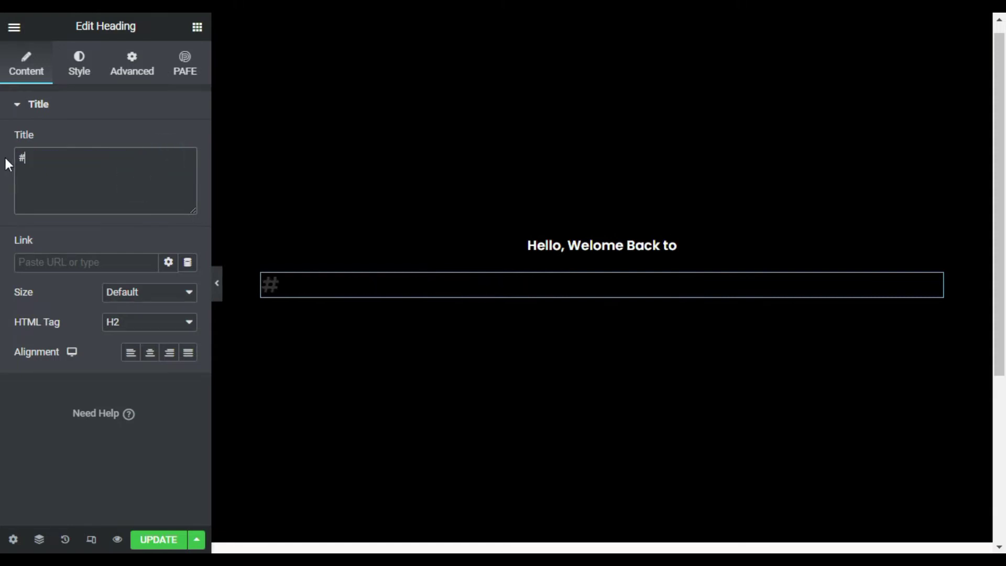
{"action": "type", "text": "SoftAsia"}
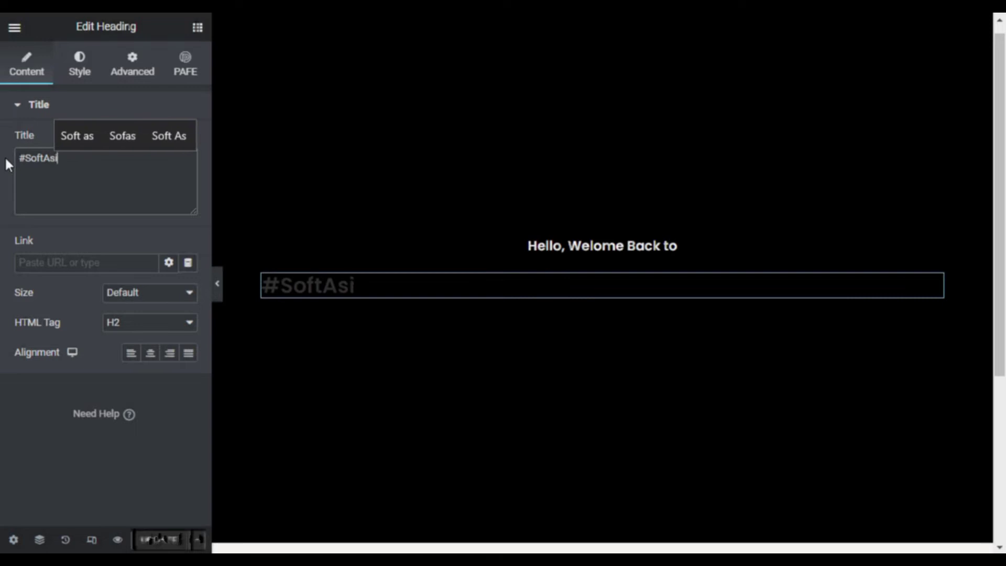
{"action": "key", "text": "BackSpace"}
{"action": "type", "text": "a_Tech"}
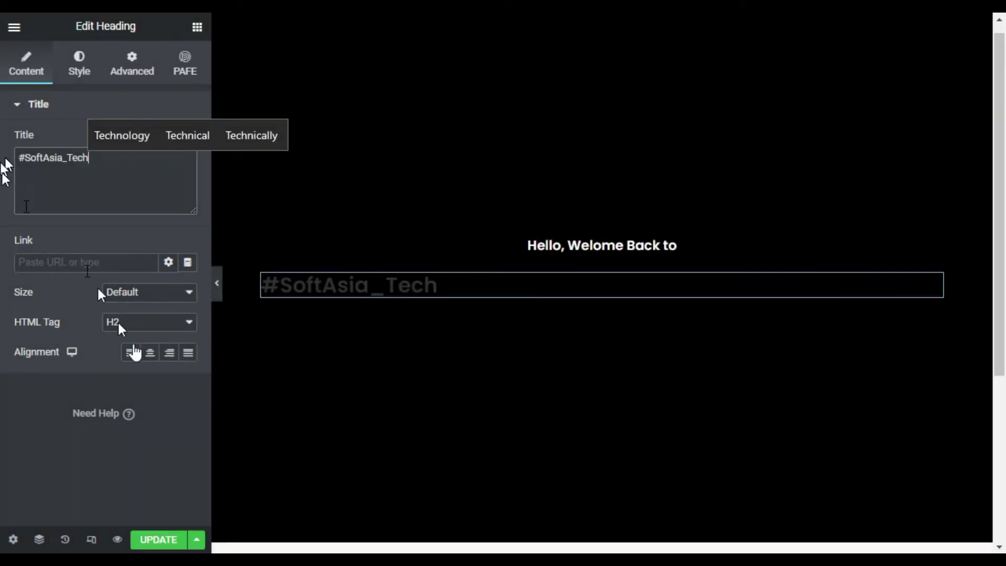
Centre the heading, make it H1, and set its text colour to #000000.
{"action": "left_click", "coordinate": [151, 353]}
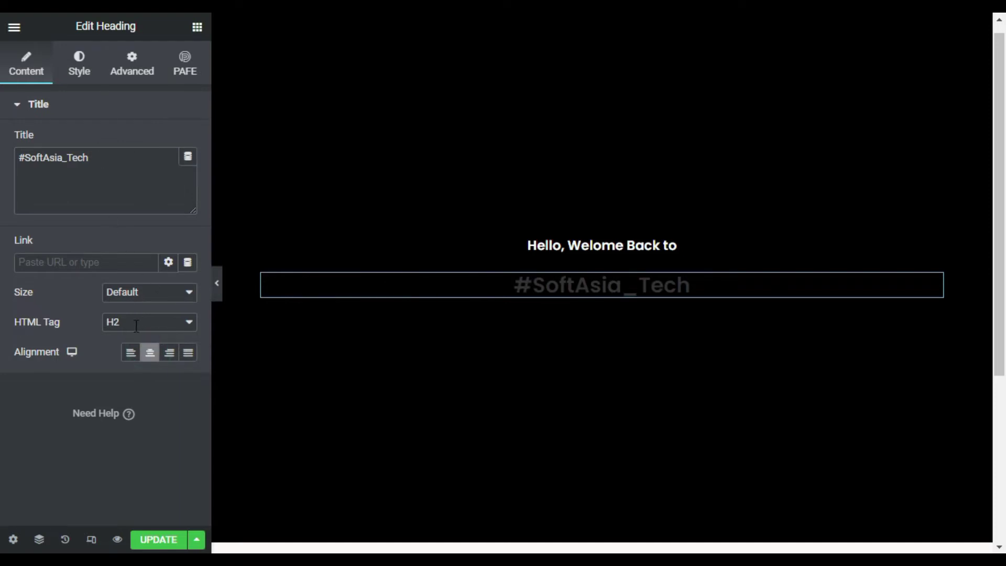
{"action": "left_click", "coordinate": [186, 323]}
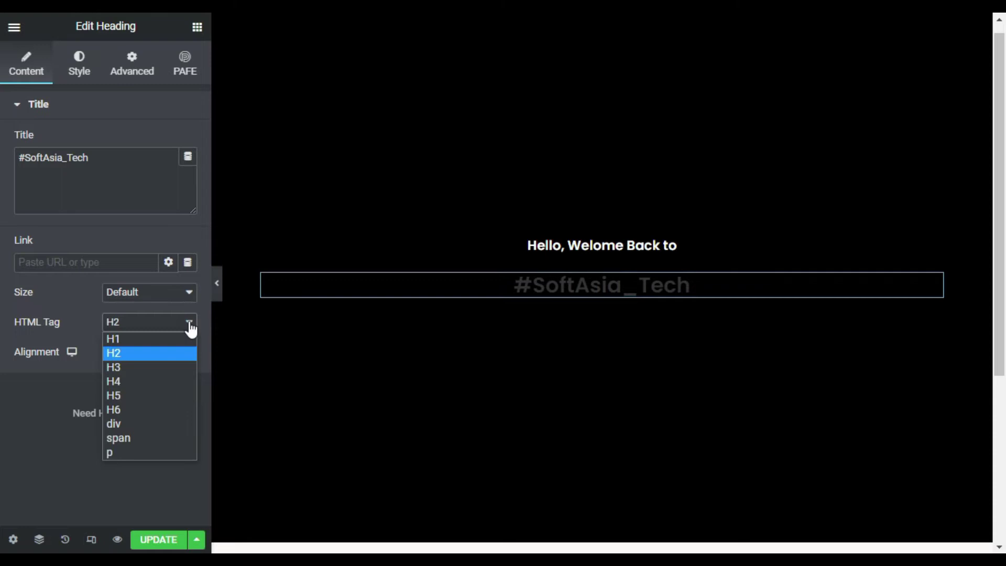
{"action": "left_click", "coordinate": [170, 339]}
{"action": "left_click", "coordinate": [79, 67]}
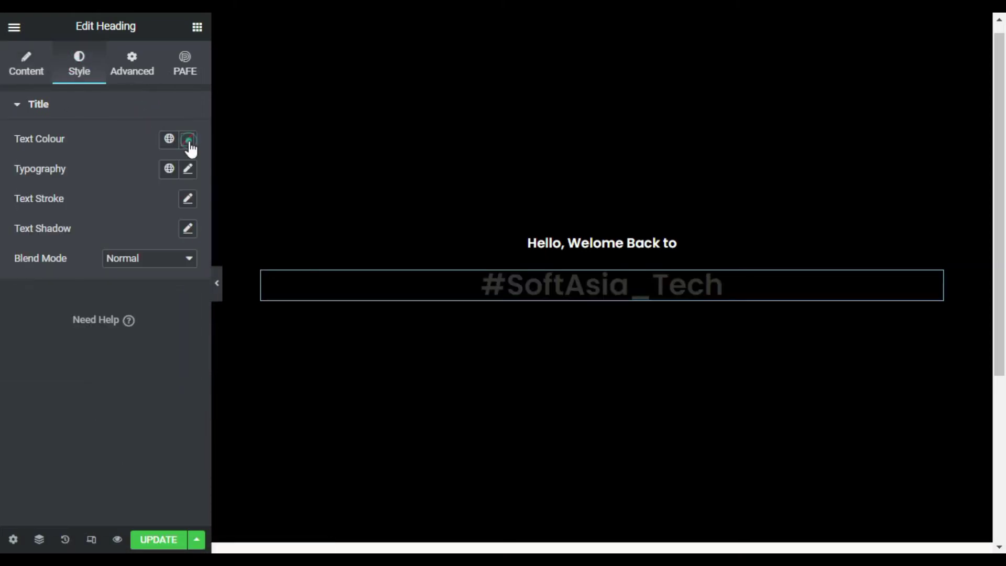
{"action": "left_click", "coordinate": [188, 139]}
{"action": "left_click_drag", "start_coordinate": [68, 279], "coordinate": [1, 353]}
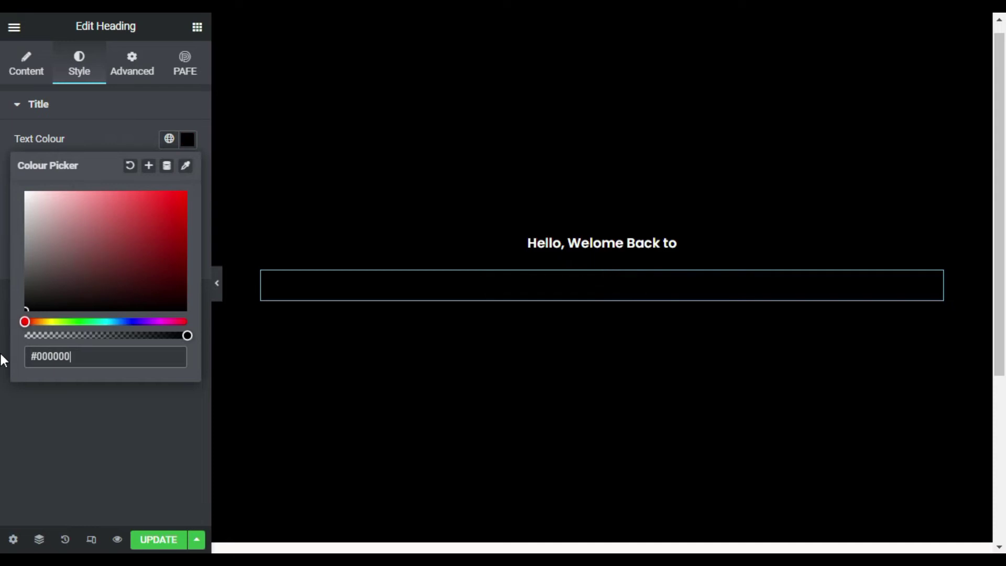
{"action": "left_click", "coordinate": [106, 135]}
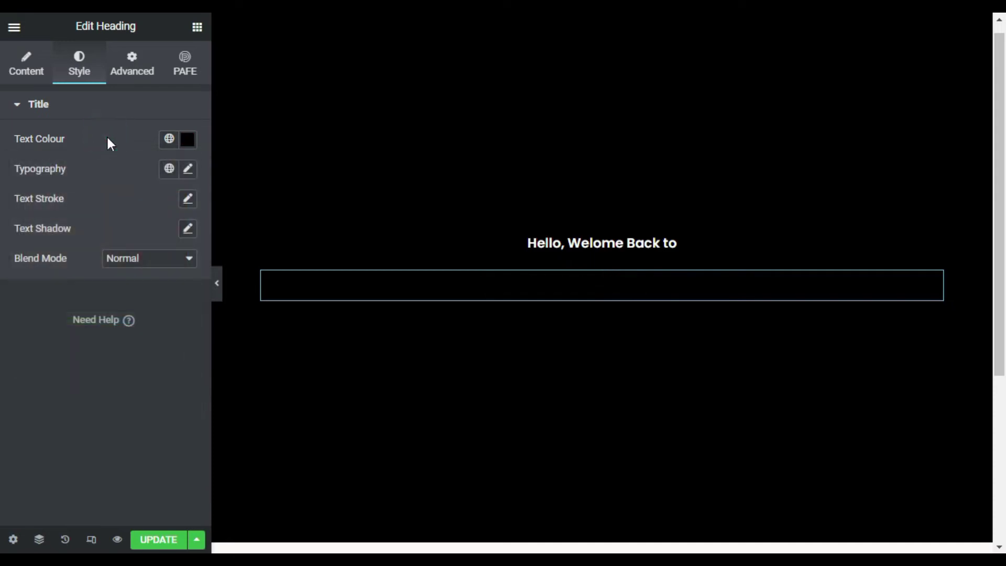
Give the heading a light grey text stroke.
{"action": "left_click", "coordinate": [189, 198]}
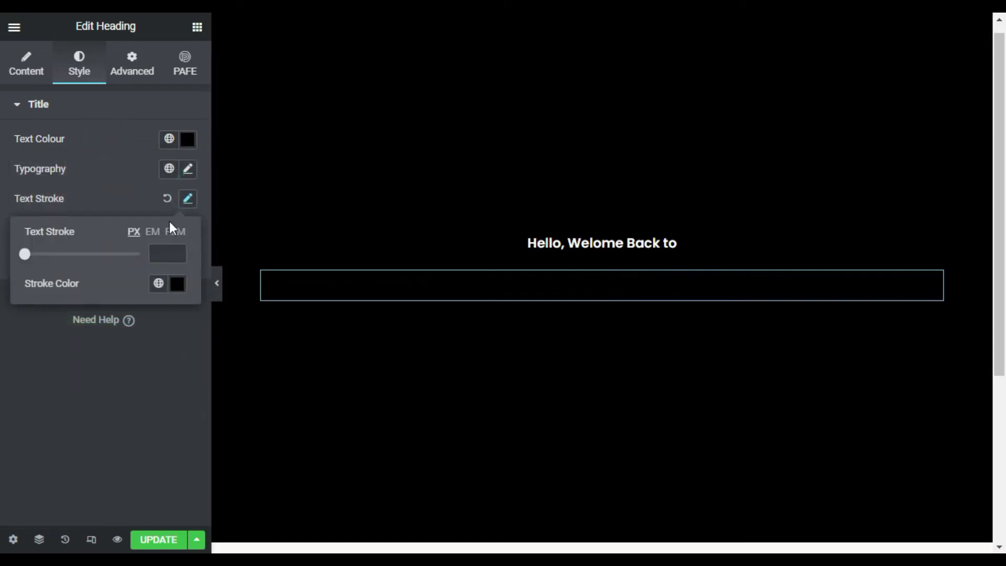
{"action": "left_click", "coordinate": [177, 283]}
{"action": "left_click_drag", "start_coordinate": [154, 349], "coordinate": [24, 296]}
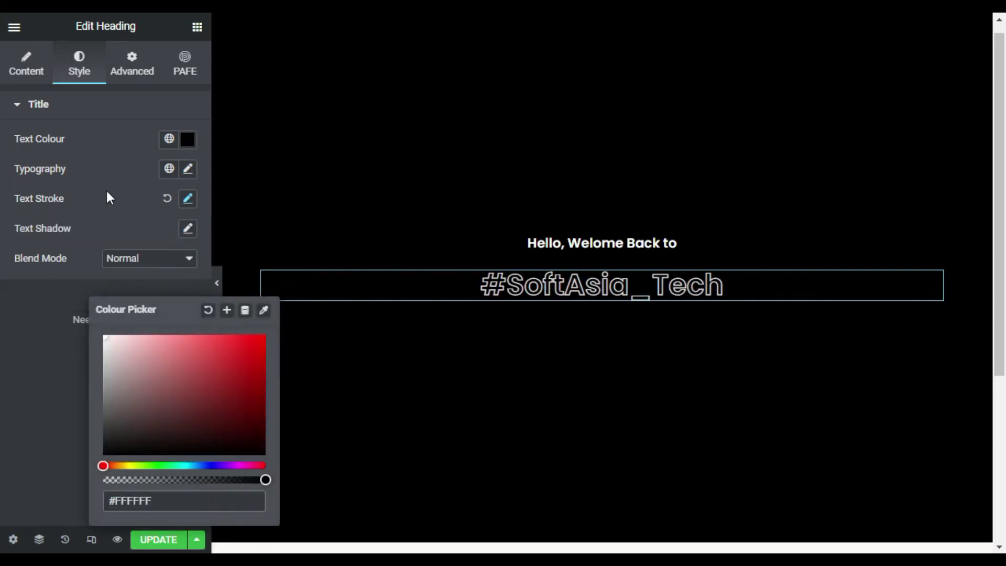
Set the heading's typography to size 65 and weight 700.
{"action": "left_click", "coordinate": [188, 170]}
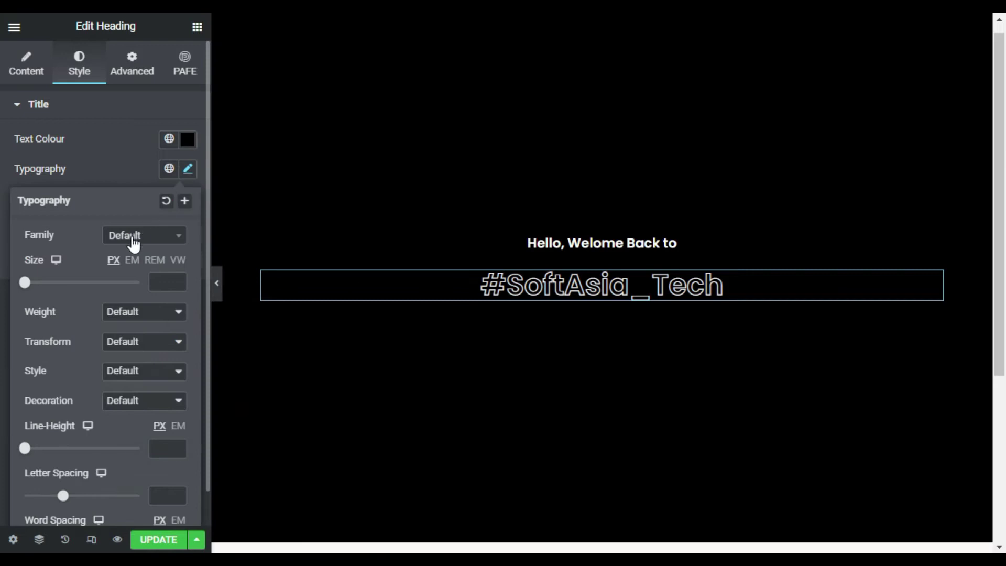
{"action": "left_click", "coordinate": [165, 282]}
{"action": "type", "text": "65"}
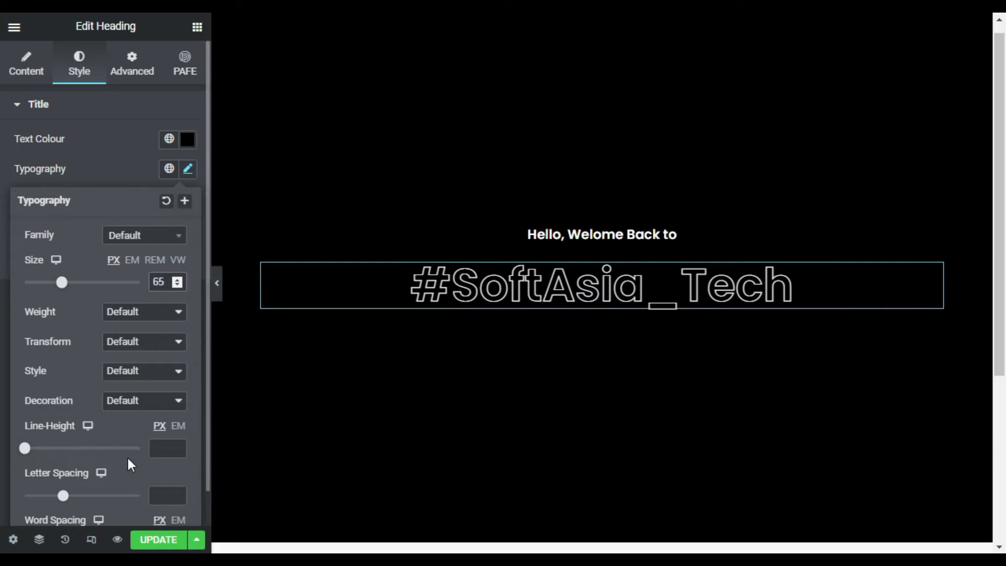
{"action": "left_click", "coordinate": [135, 313]}
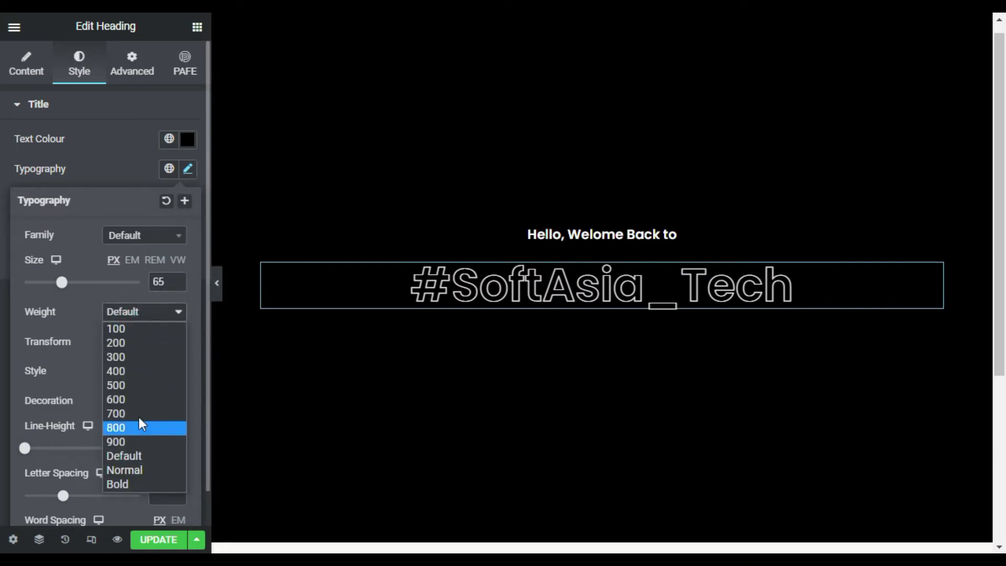
{"action": "left_click", "coordinate": [139, 413]}
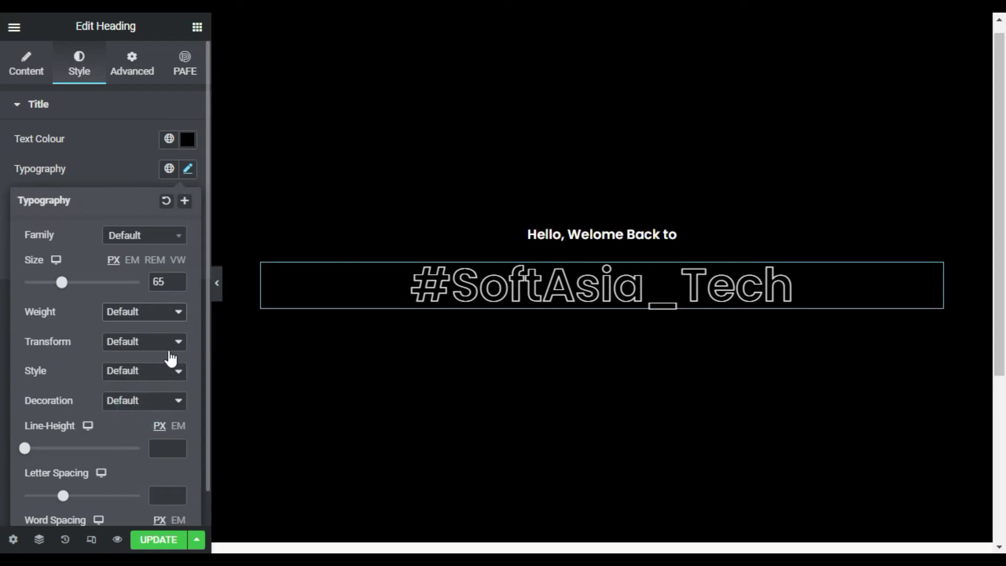
{"action": "left_click", "coordinate": [135, 179]}
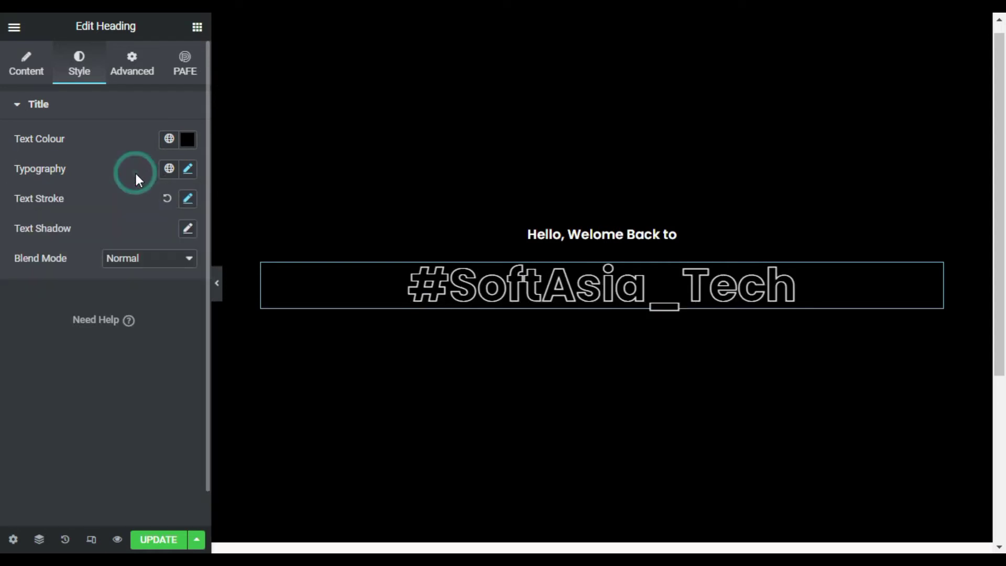
Enable Mouse Effects with a Direct 3D Tilt at speed 5 on the heading.
{"action": "left_click", "coordinate": [134, 58]}
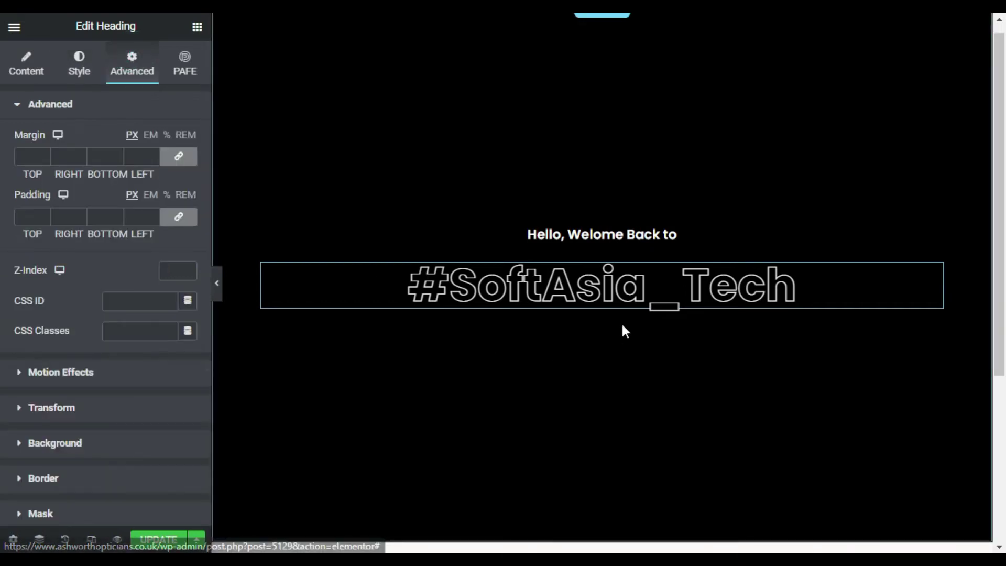
{"action": "left_click", "coordinate": [33, 375]}
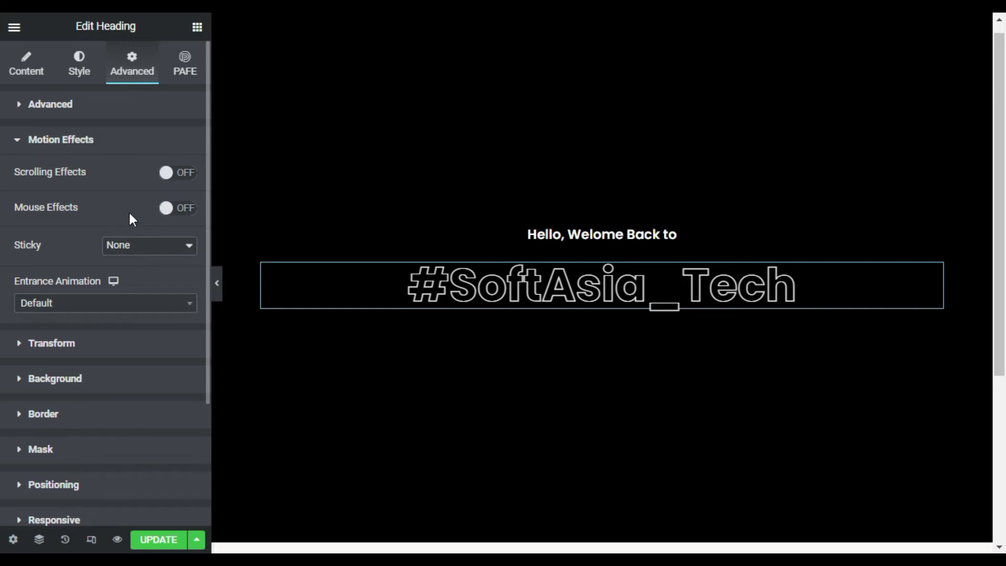
{"action": "left_click", "coordinate": [176, 208]}
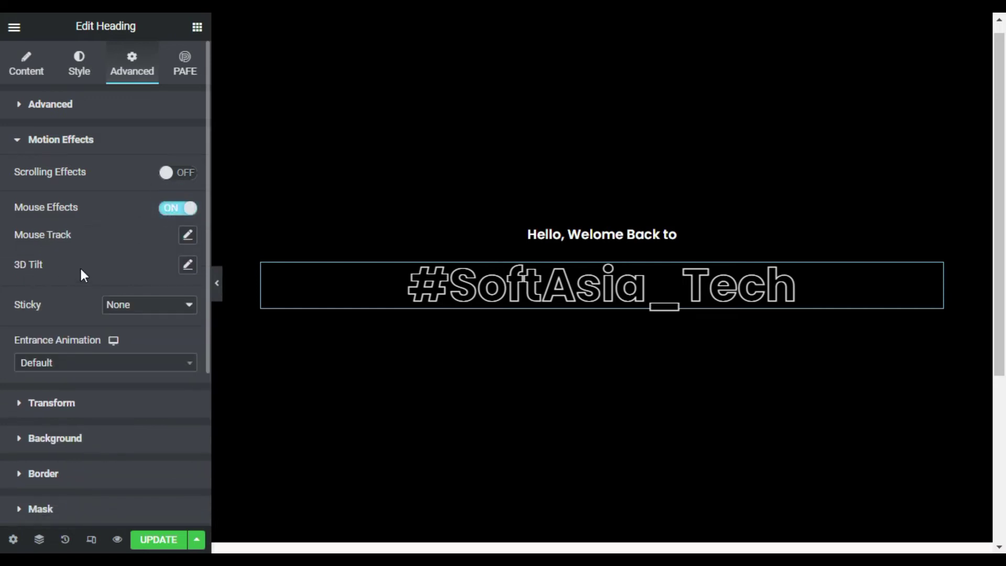
{"action": "left_click", "coordinate": [187, 265]}
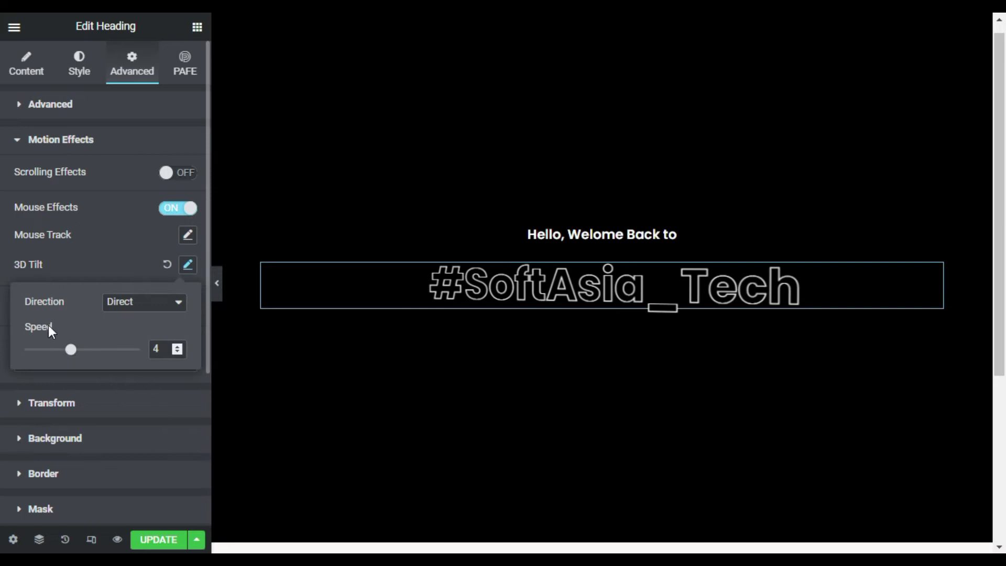
{"action": "left_click", "coordinate": [181, 344]}
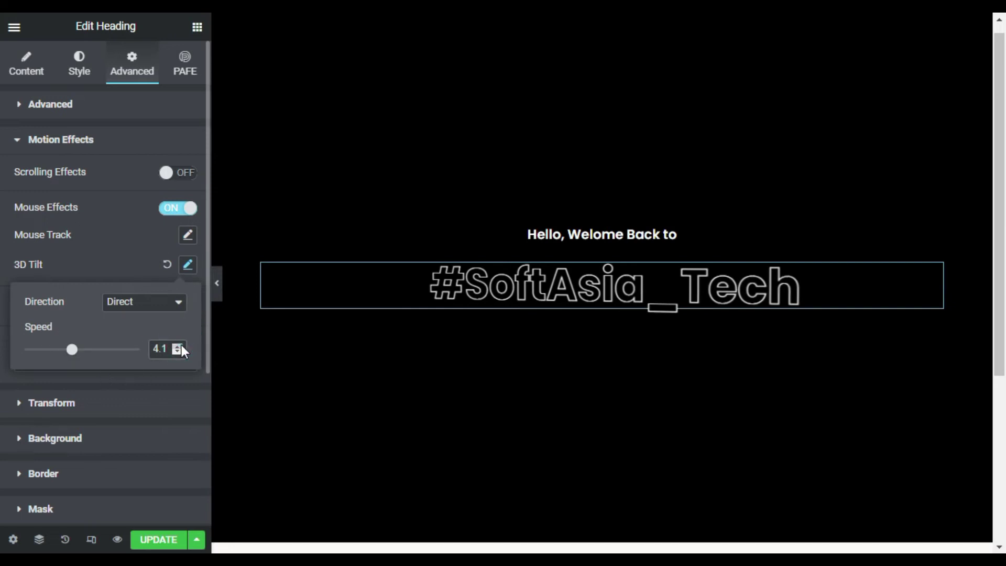
{"action": "left_click_drag", "start_coordinate": [169, 348], "coordinate": [139, 358]}
{"action": "type", "text": "5"}
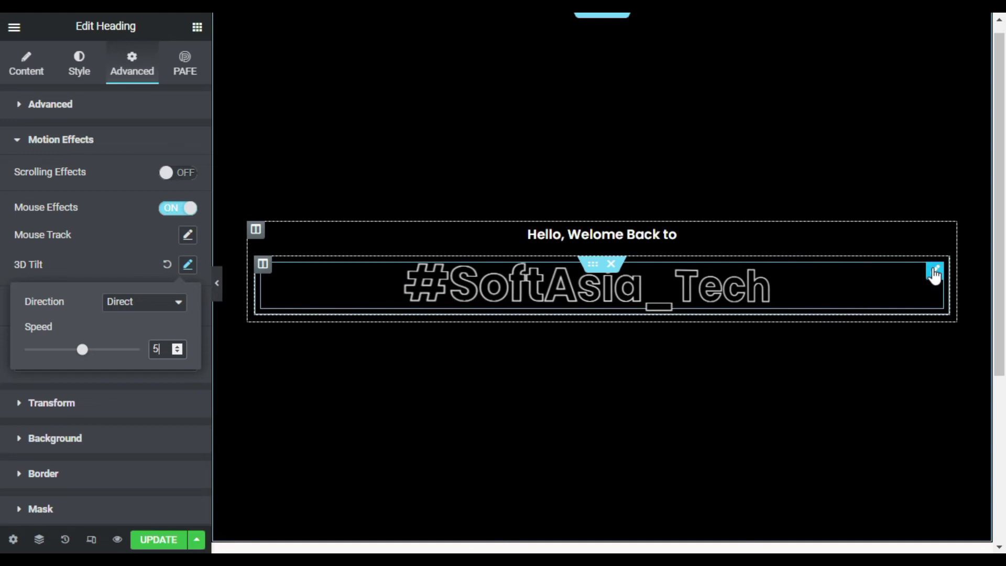
Duplicate the #SoftAsia_Tech heading and set the copy's text colour to #FFFFFF.
{"action": "right_click", "coordinate": [934, 274]}
{"action": "left_click", "coordinate": [934, 262]}
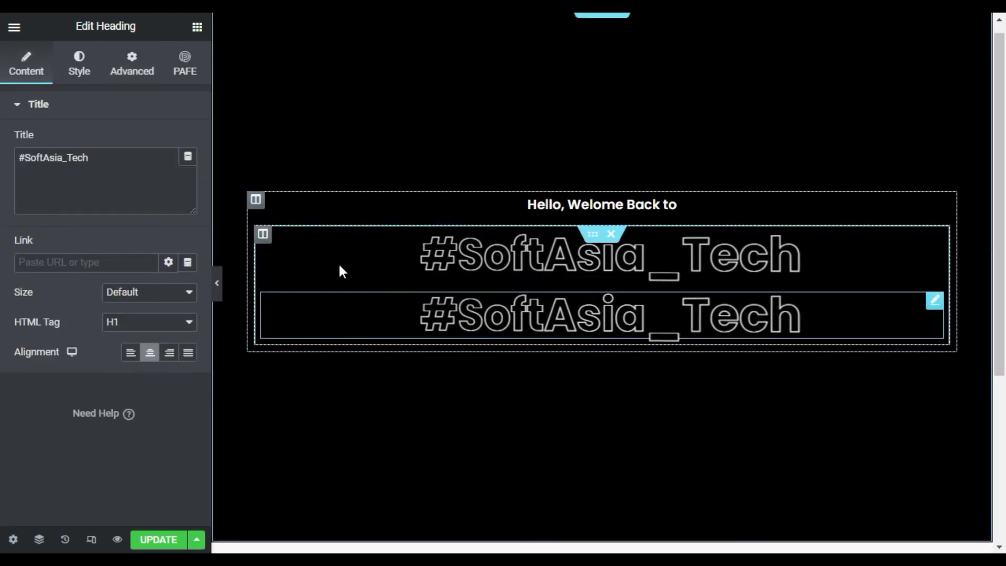
{"action": "left_click", "coordinate": [80, 66]}
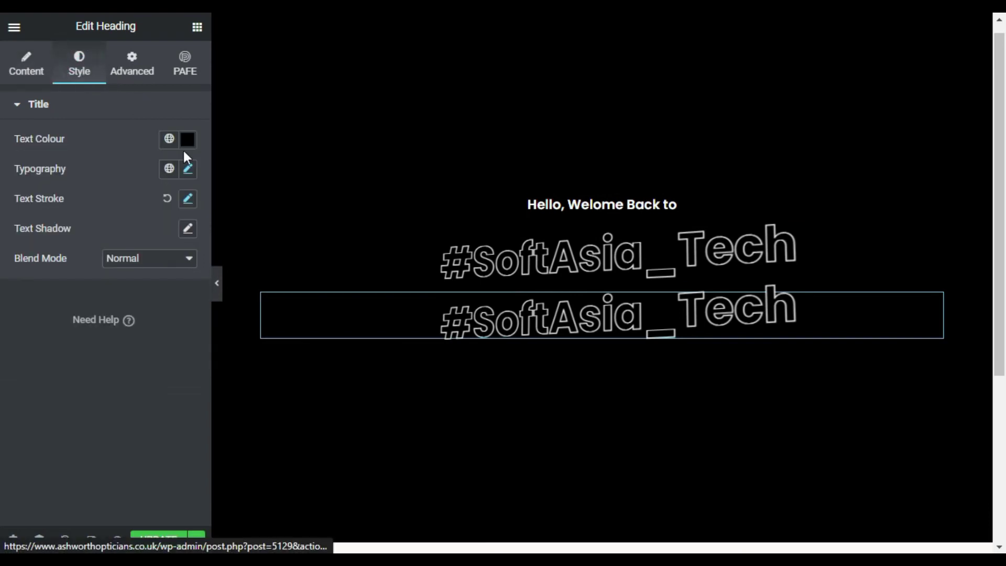
{"action": "left_click", "coordinate": [187, 140]}
{"action": "type", "text": "#FFFFFF"}
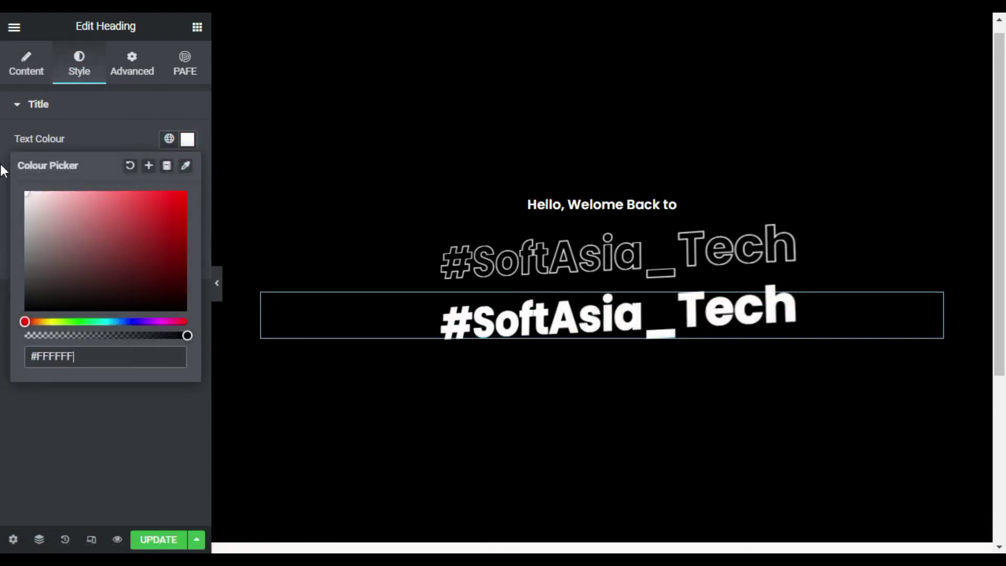
{"action": "left_click", "coordinate": [100, 134]}
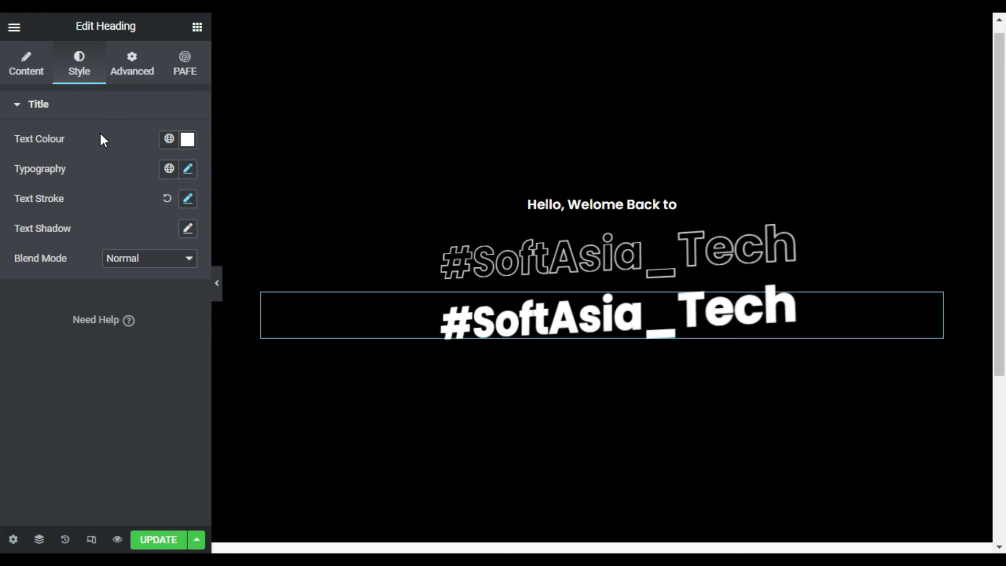
Make the copy's position Absolute with the vertical offset in %.
{"action": "left_click", "coordinate": [131, 64]}
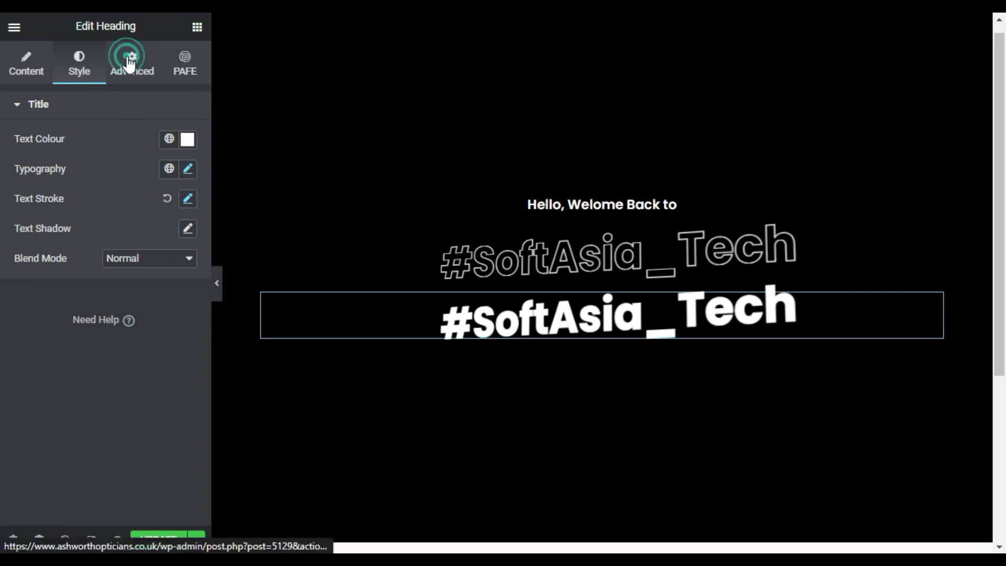
{"action": "scroll", "coordinate": [69, 337], "scroll_direction": "down", "scroll_amount": 4}
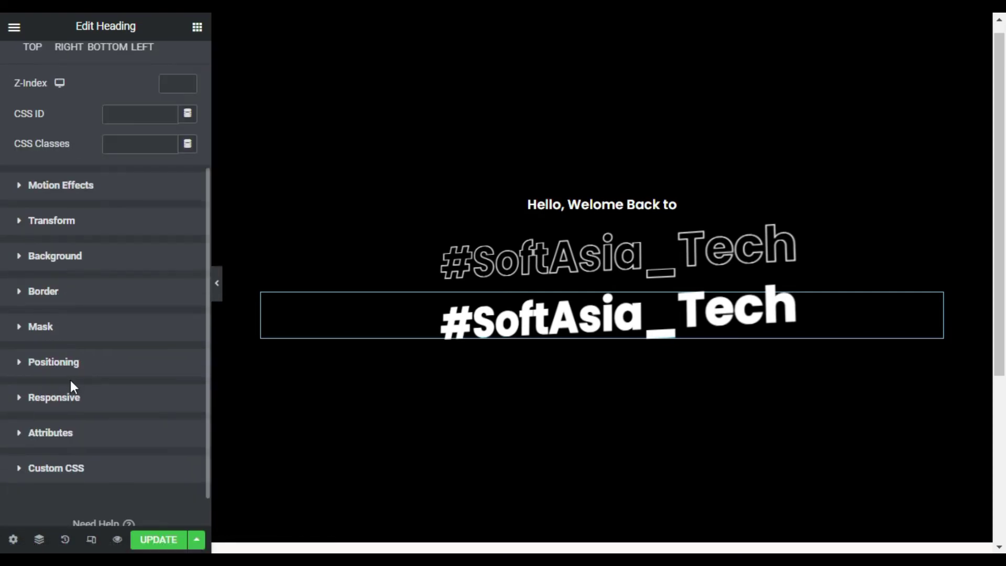
{"action": "left_click", "coordinate": [135, 392]}
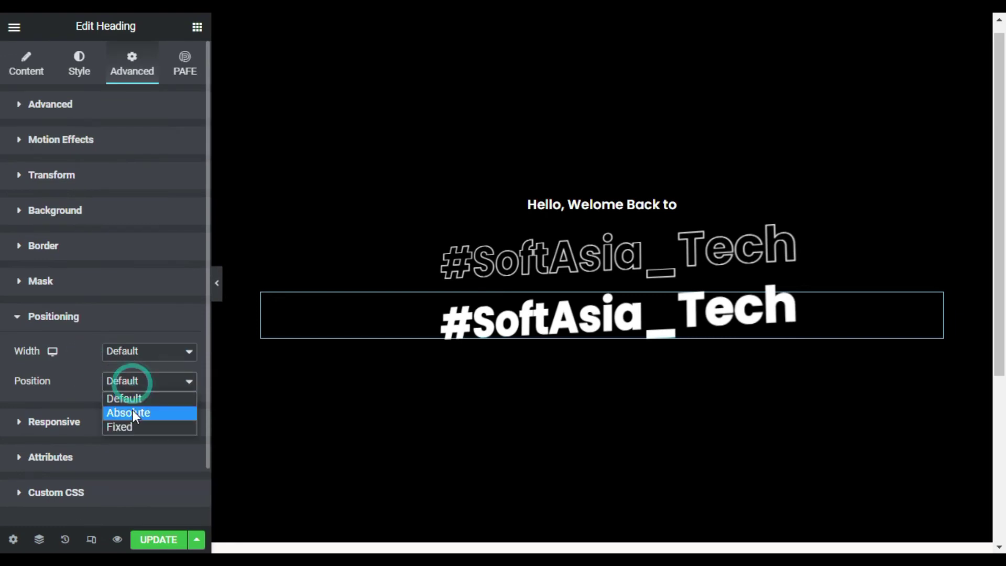
{"action": "left_click", "coordinate": [133, 411]}
{"action": "scroll", "coordinate": [130, 409], "scroll_direction": "down", "scroll_amount": 4}
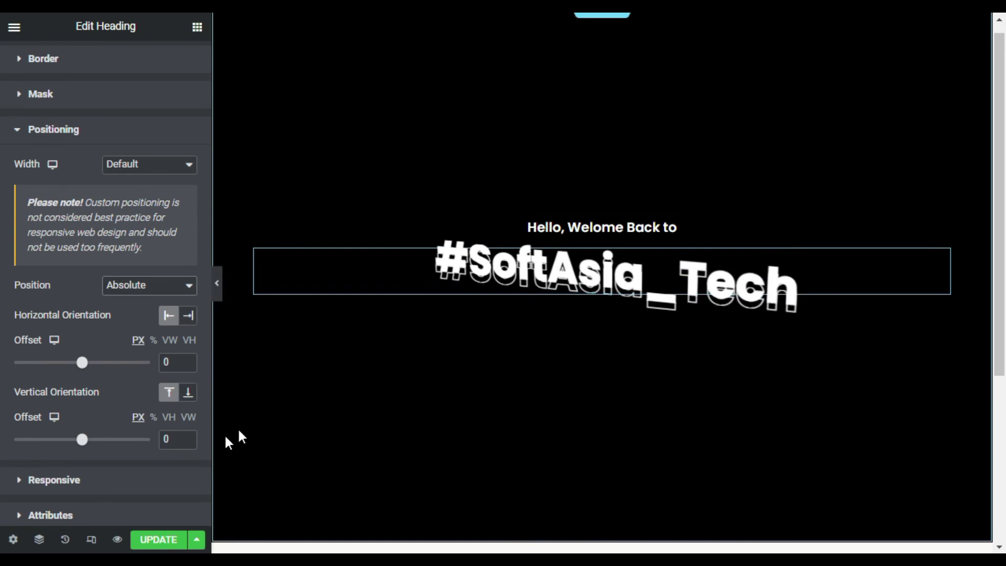
{"action": "left_click", "coordinate": [153, 417]}
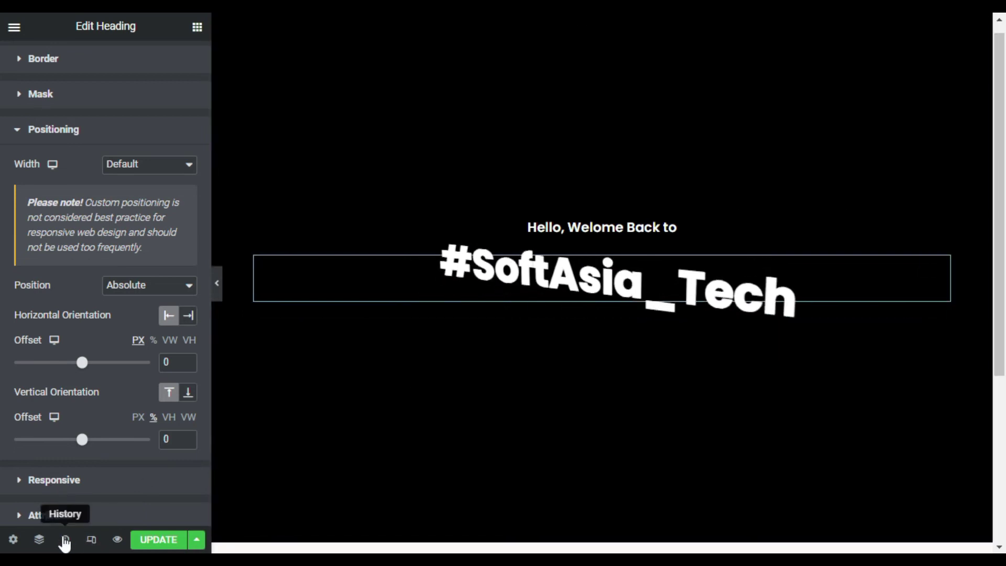
With the Navigator open, set the heading's Z-Index to 4, then select the second heading.
{"action": "left_click", "coordinate": [39, 542]}
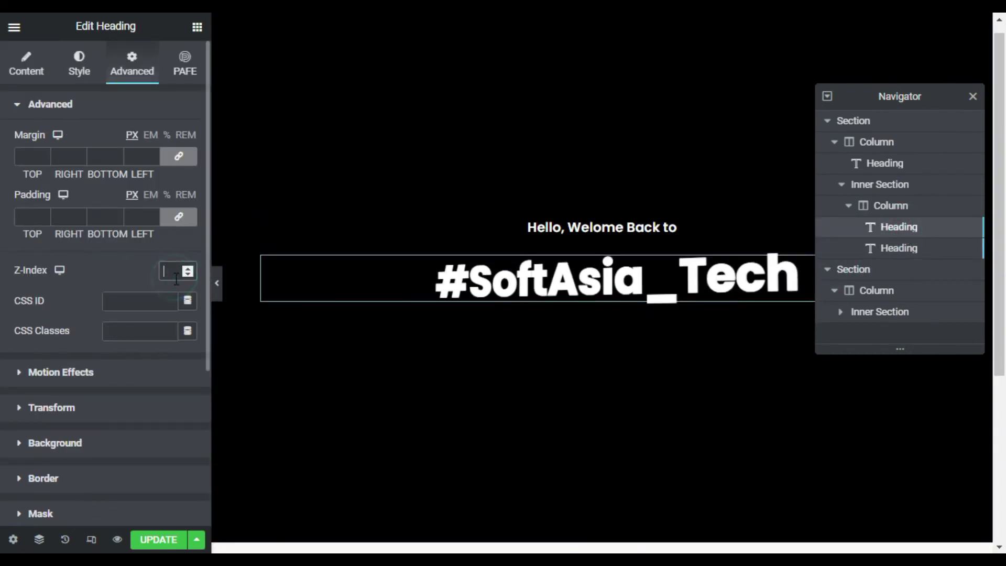
{"action": "left_click", "coordinate": [176, 279]}
{"action": "type", "text": "2"}
{"action": "key", "text": "BackSpace"}
{"action": "type", "text": "4"}
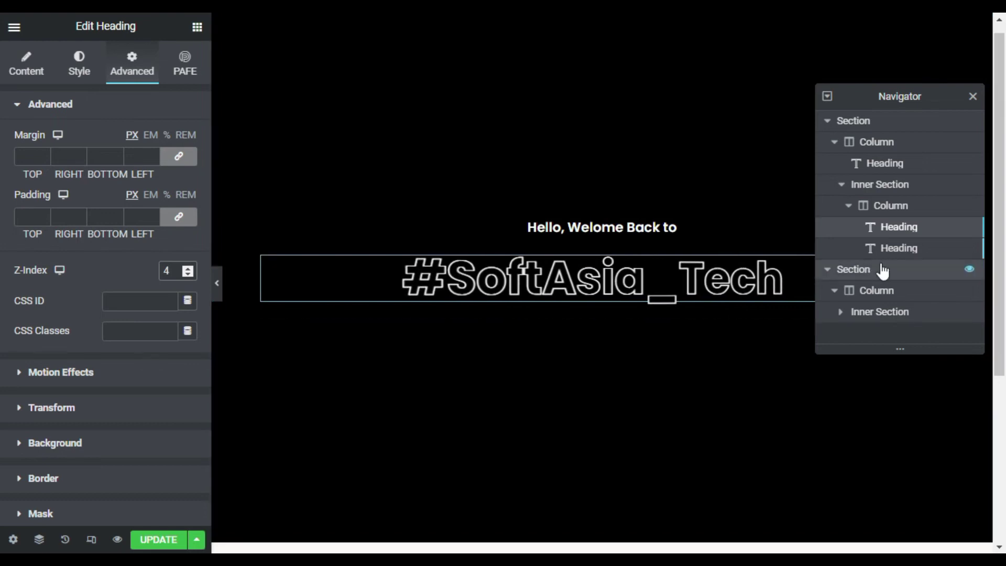
{"action": "left_click", "coordinate": [893, 252]}
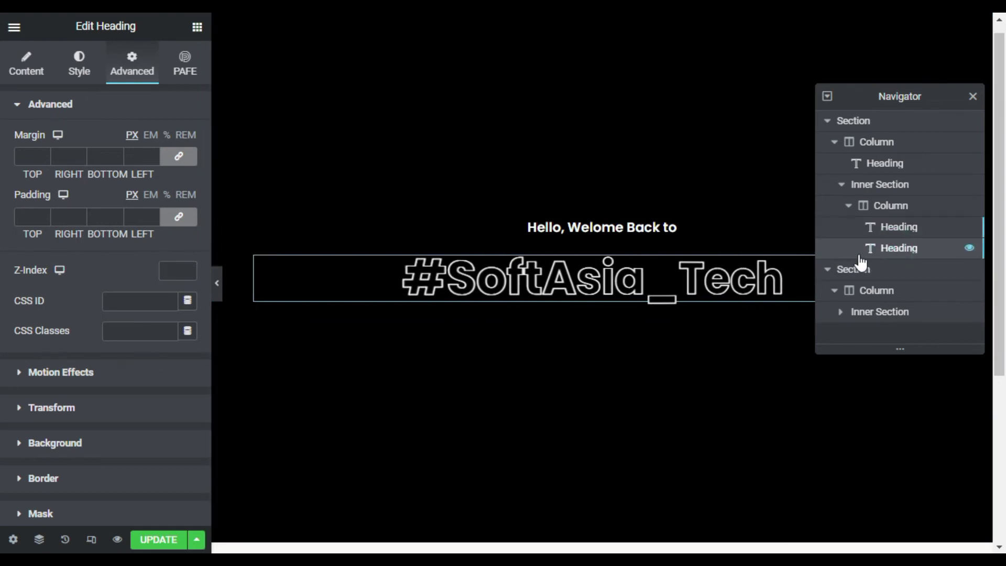
Enable Mouse Track at speed 0.05 in opposite direction on the second #SoftAsia_Tech heading.
{"action": "left_click", "coordinate": [61, 372]}
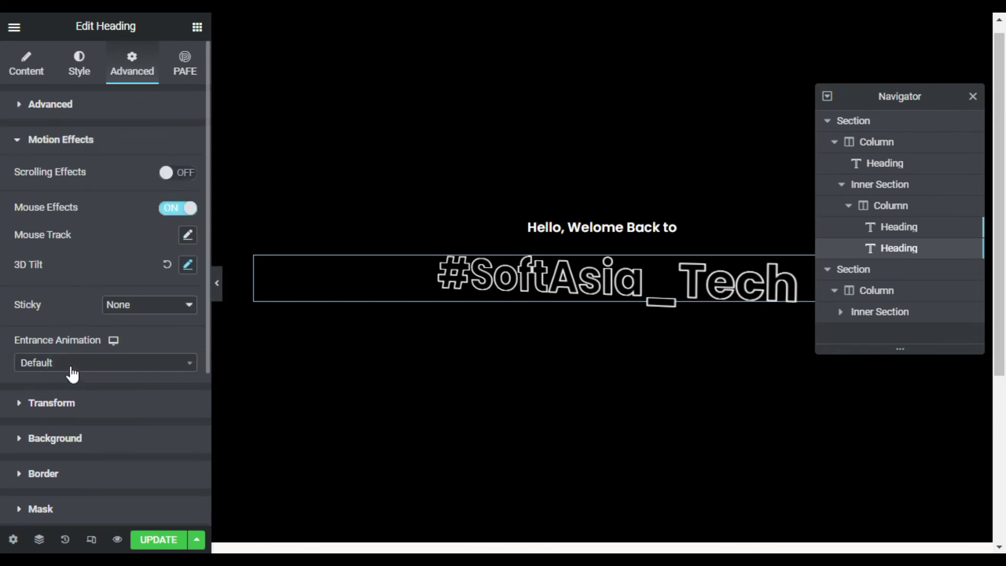
{"action": "left_click", "coordinate": [188, 235]}
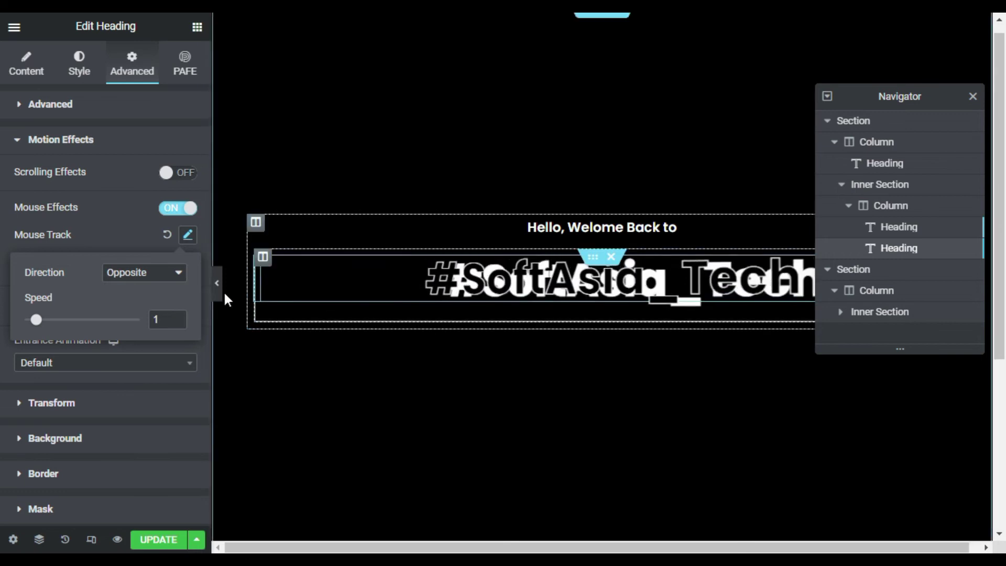
{"action": "left_click", "coordinate": [156, 320]}
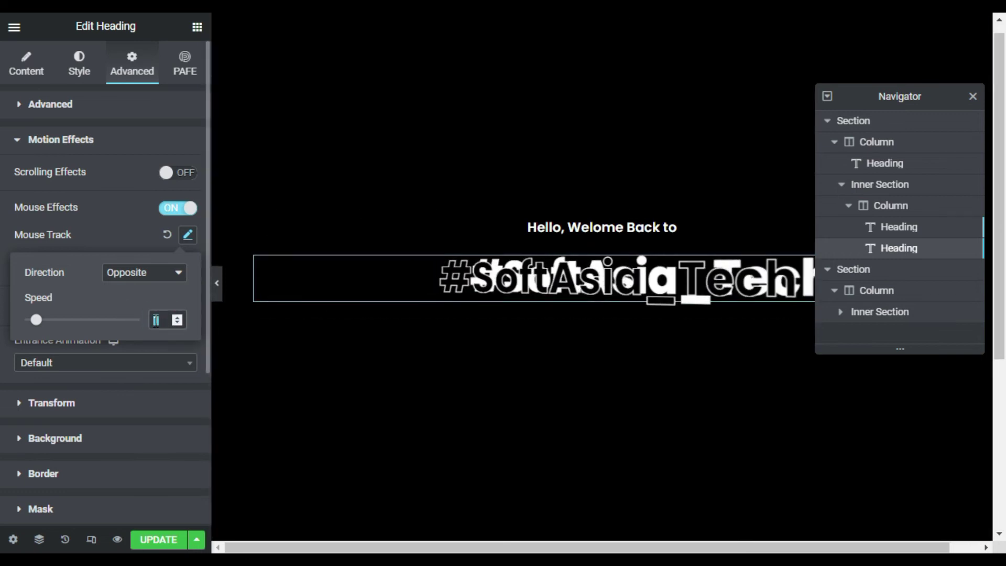
{"action": "type", "text": "0.0"}
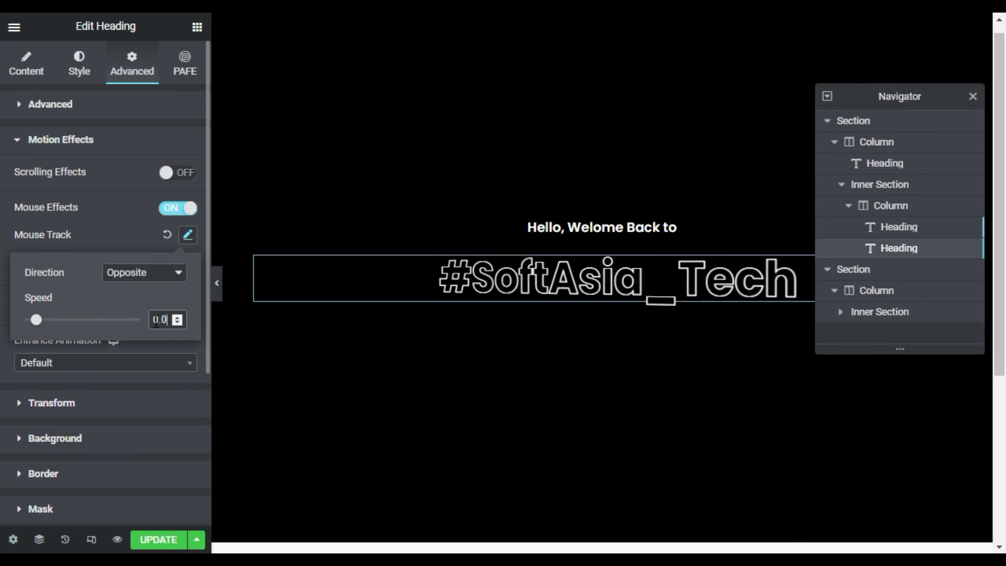
{"action": "type", "text": "5"}
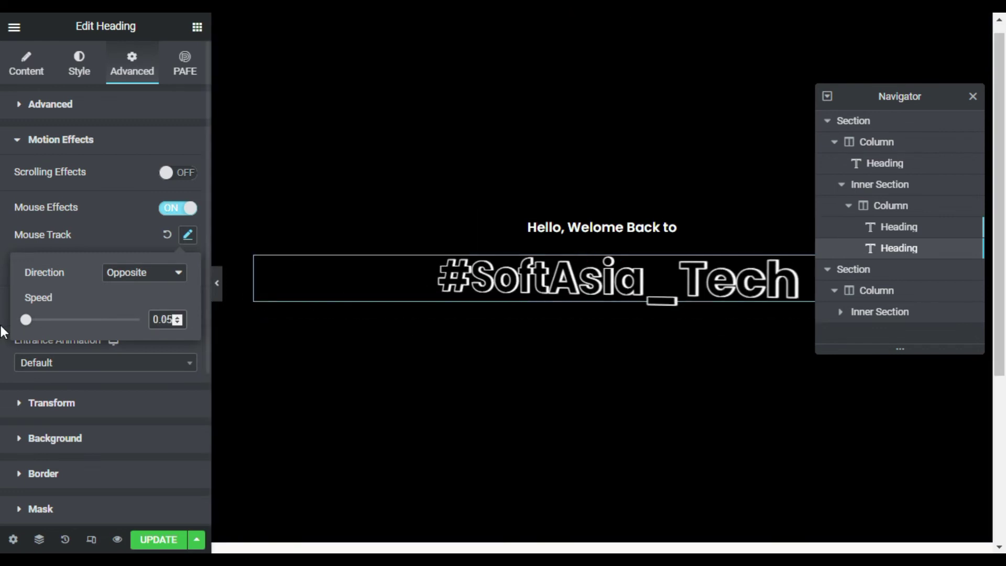
{"action": "left_click", "coordinate": [973, 95]}
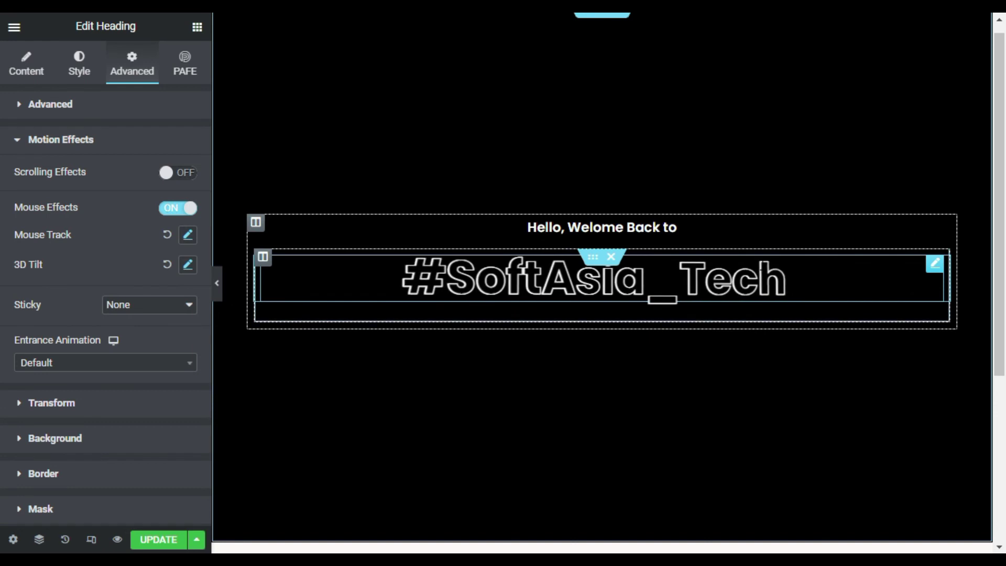
Update the page to save the layered mouse-track and 3D-tilt headings.
{"action": "left_click", "coordinate": [172, 545]}
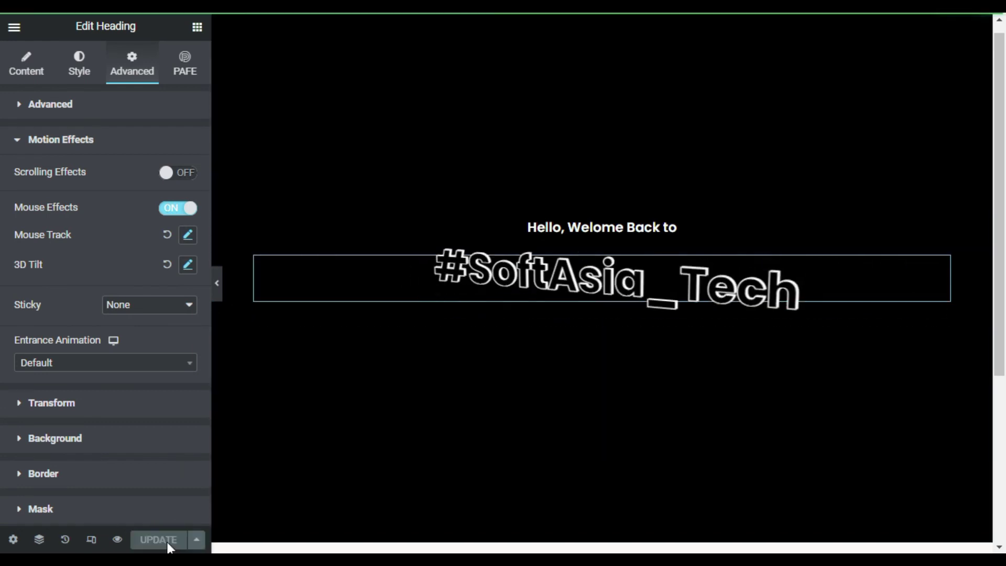